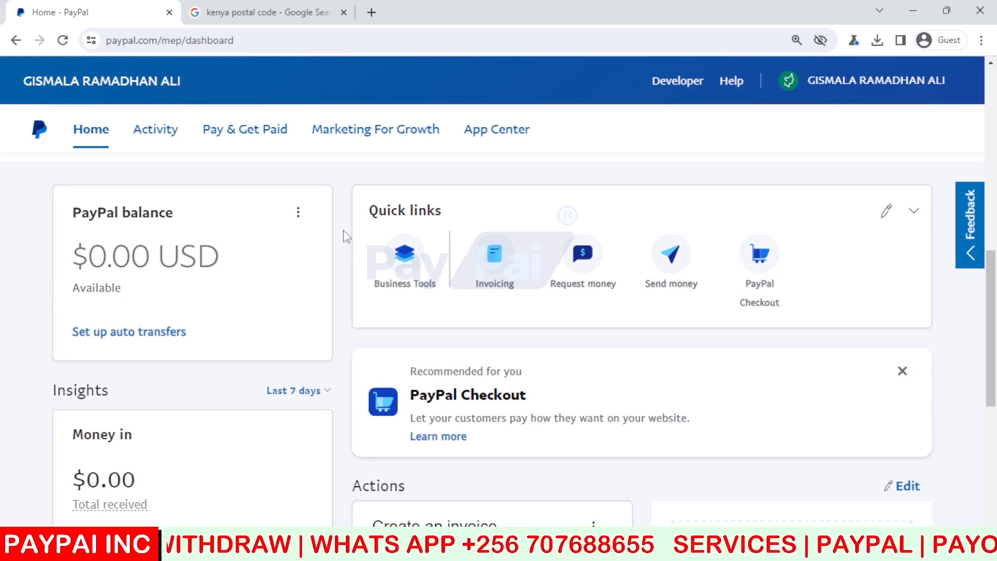
Review the dashboard's activation checklist, PayPal balance, quick links, insights and invoice form
scroll(344, 230, up, 10)
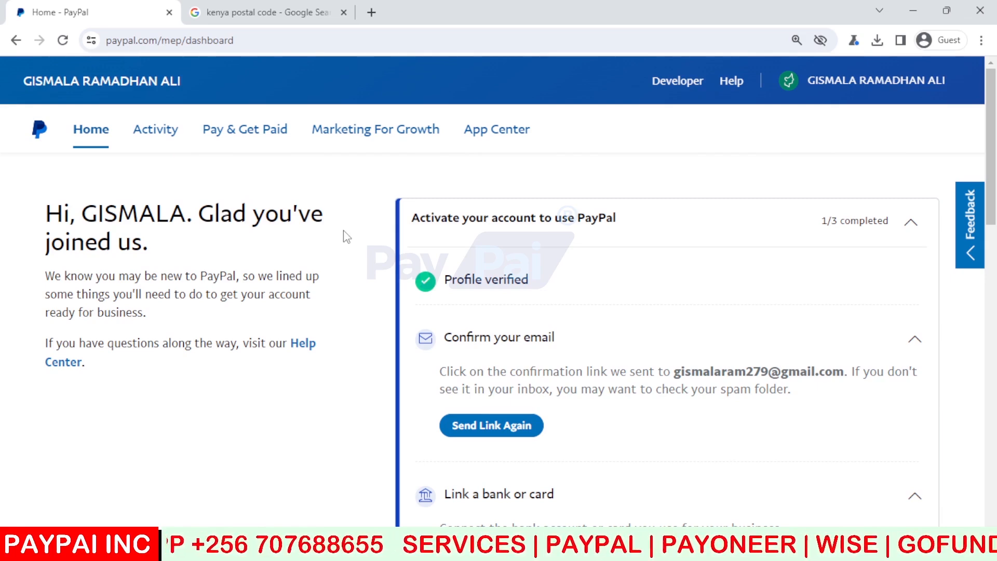
scroll(344, 231, down, 4)
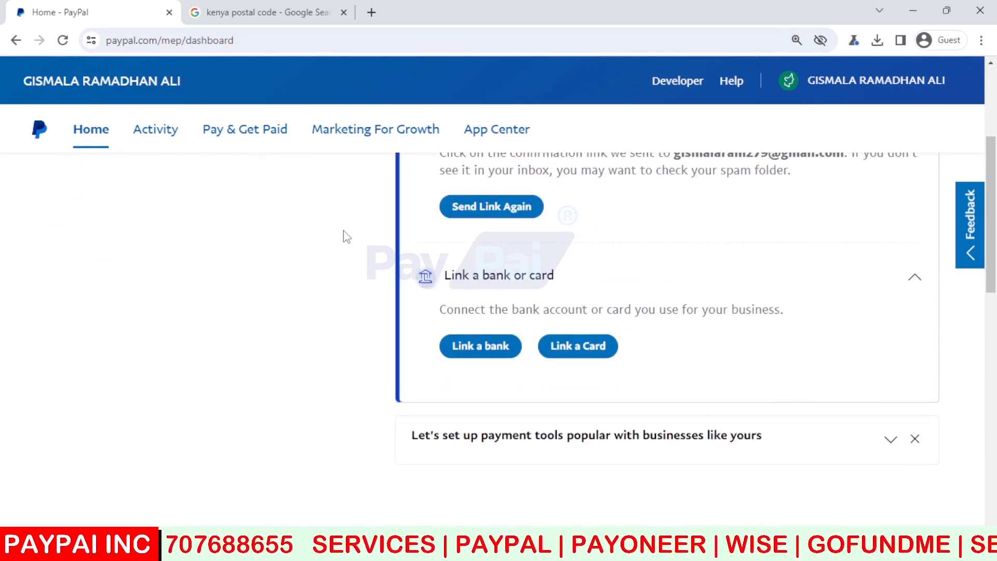
scroll(344, 230, down, 4)
scroll(344, 230, down, 4)
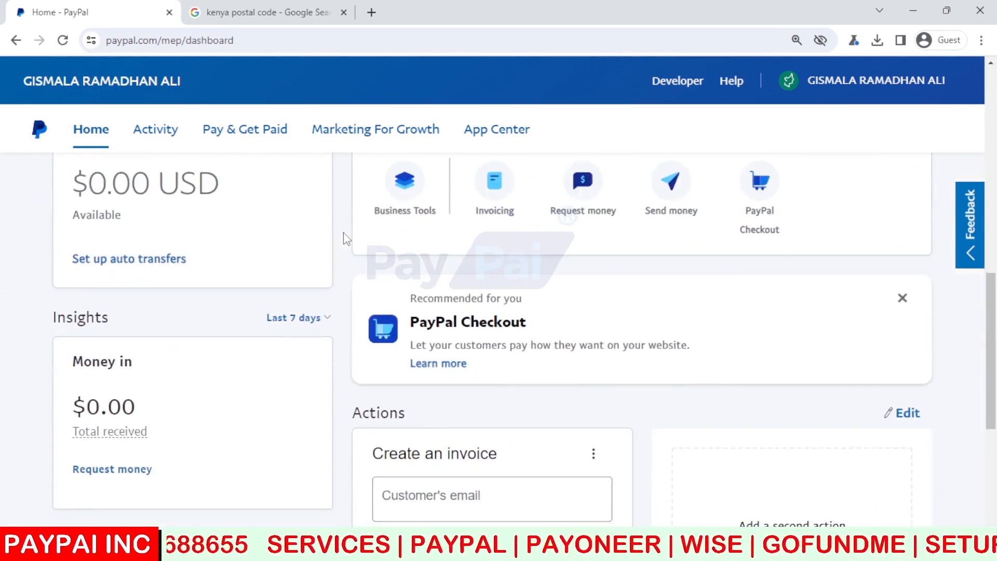
scroll(344, 232, down, 3)
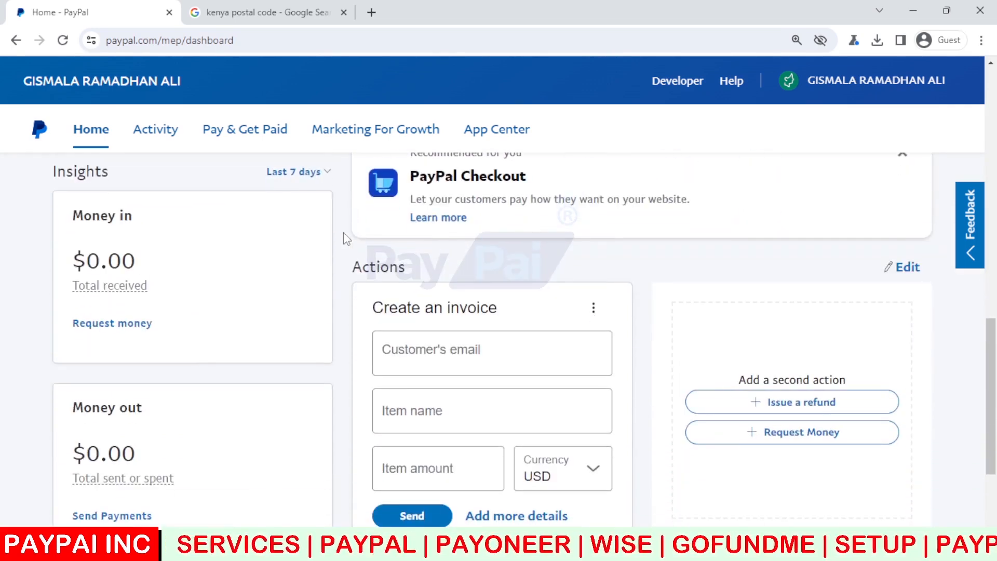
scroll(344, 232, down, 4)
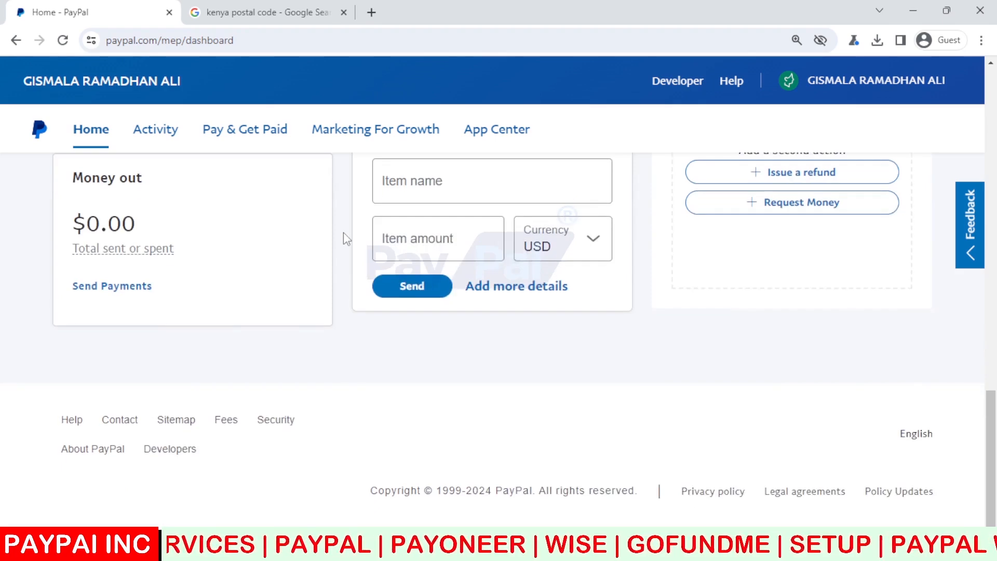
scroll(344, 232, up, 3)
scroll(343, 232, up, 8)
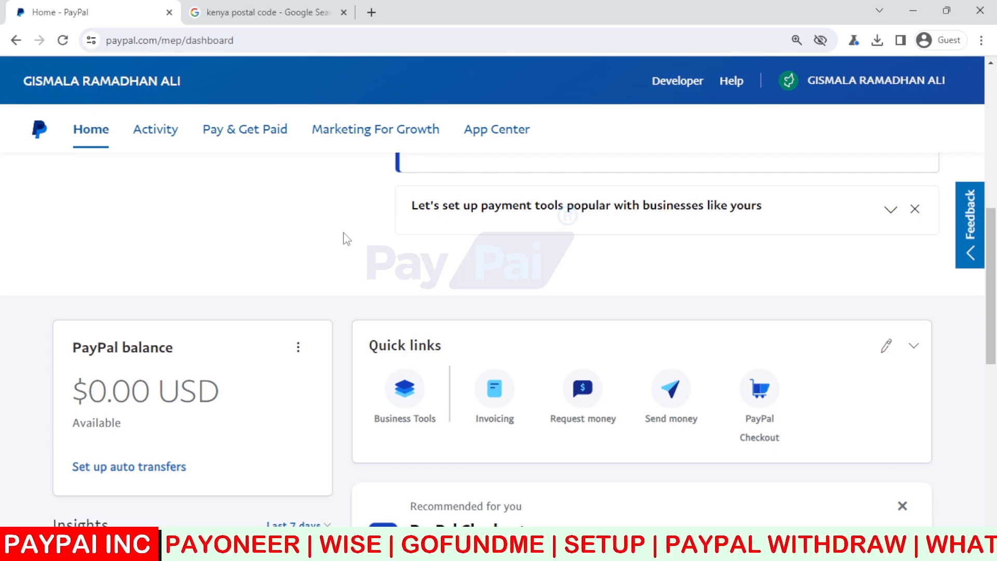
scroll(347, 239, down, 1)
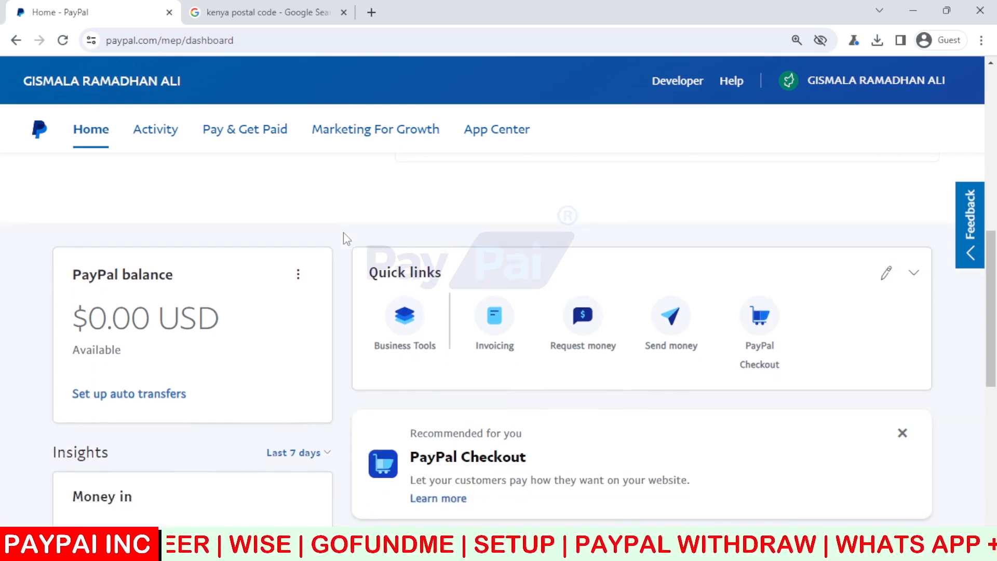
scroll(344, 234, down, 1)
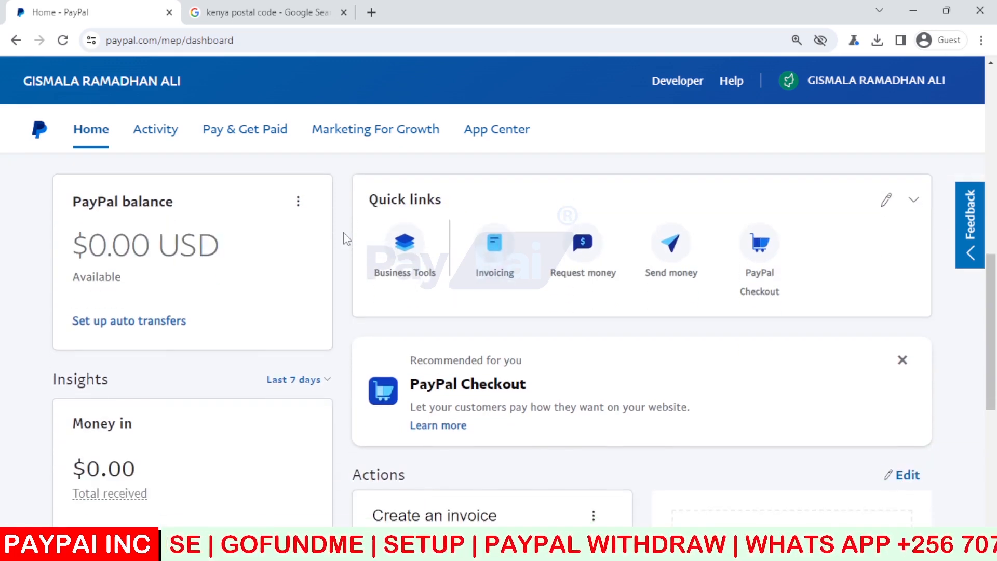
scroll(344, 233, up, 7)
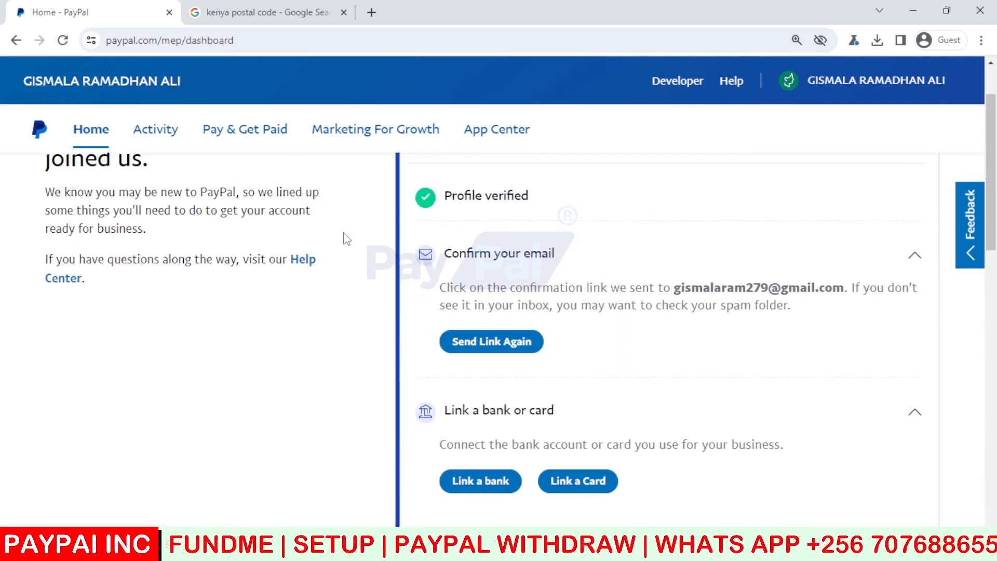
scroll(346, 239, up, 2)
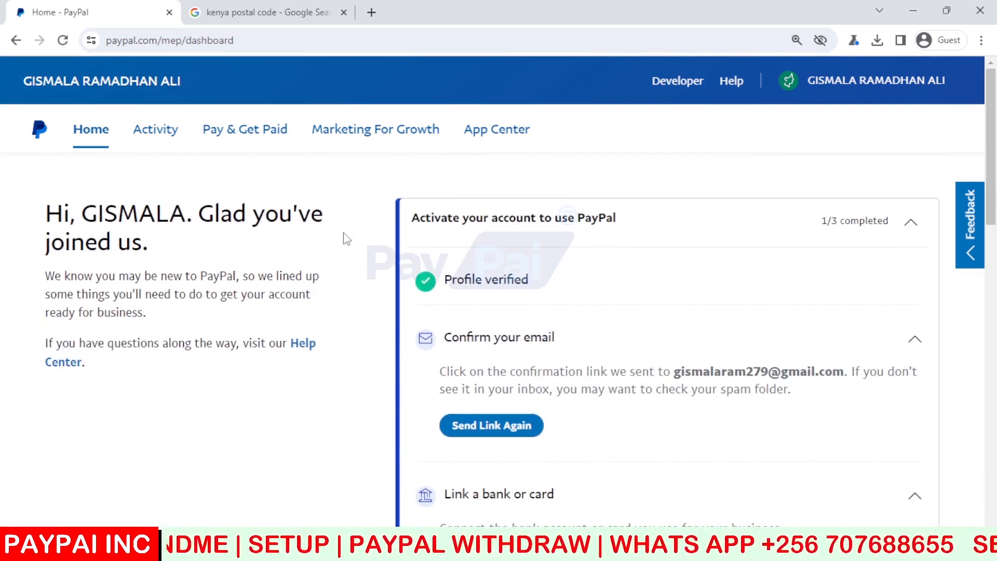
scroll(347, 239, down, 3)
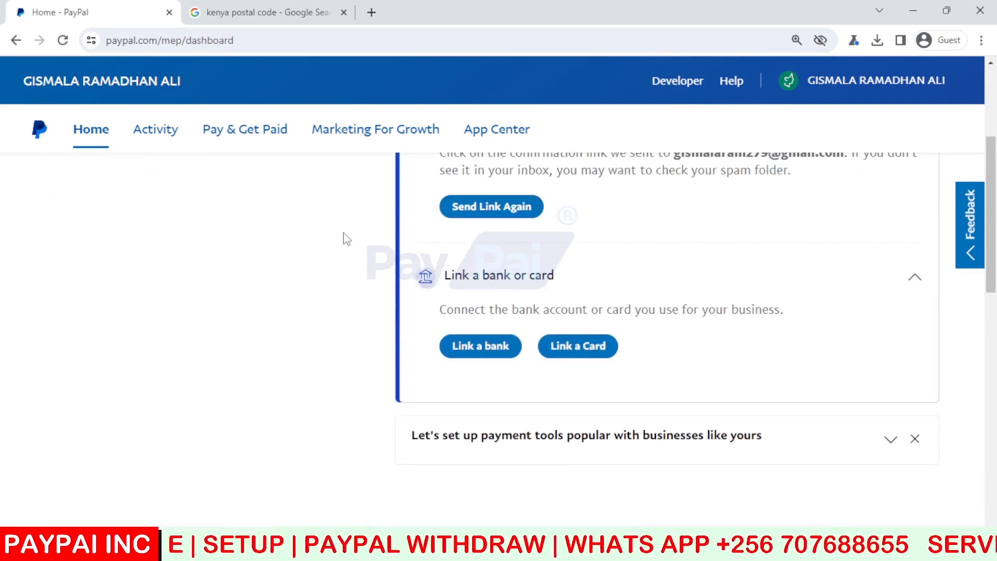
scroll(347, 239, down, 4)
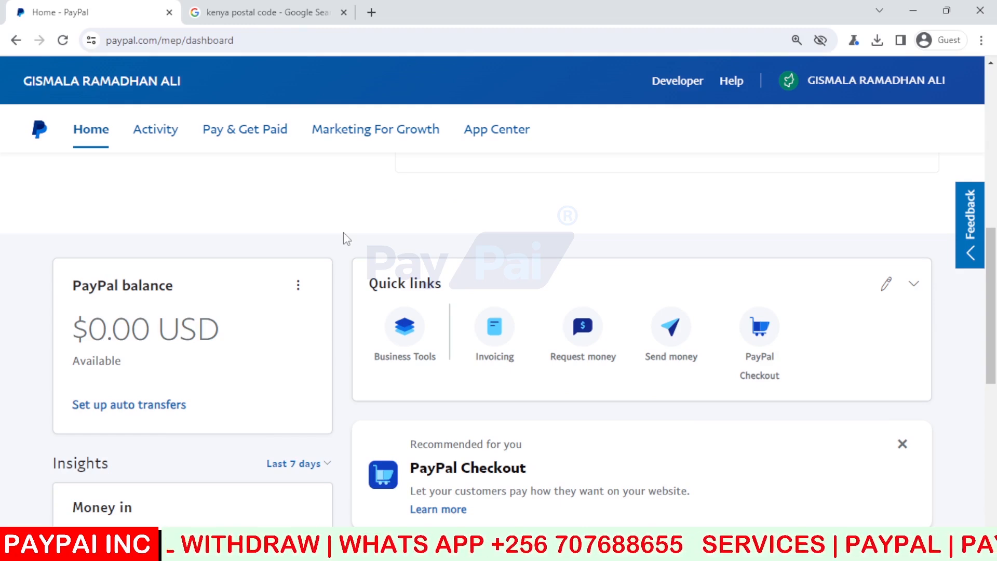
scroll(343, 233, down, 1)
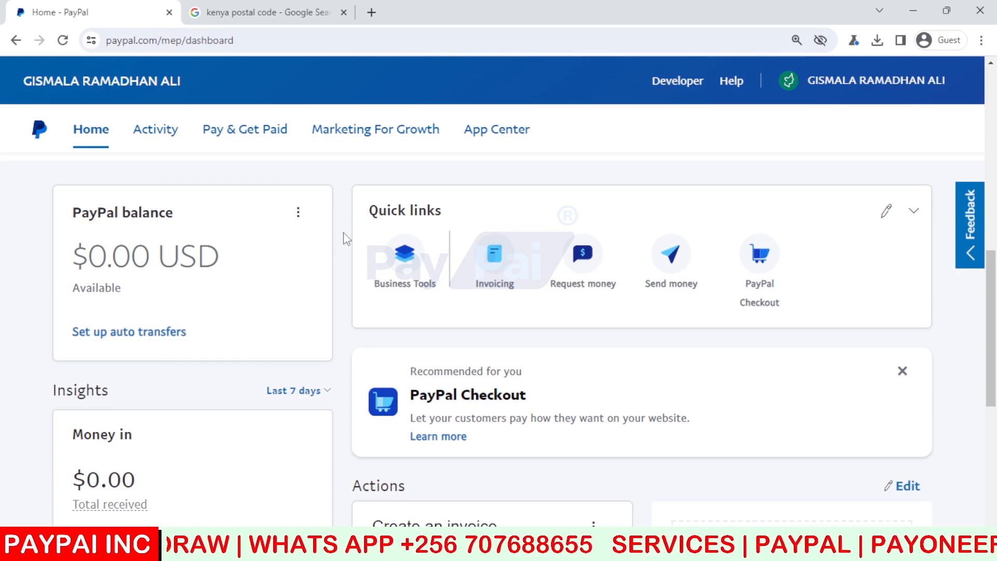
Close the Kenya postal code search page and reload the PayPal dashboard
click(343, 12)
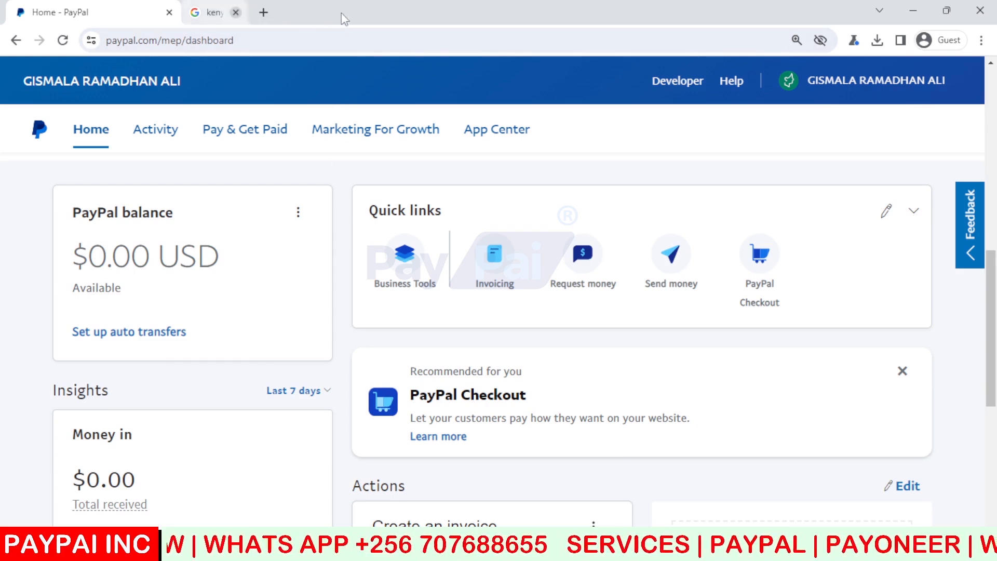
scroll(343, 298, up, 2)
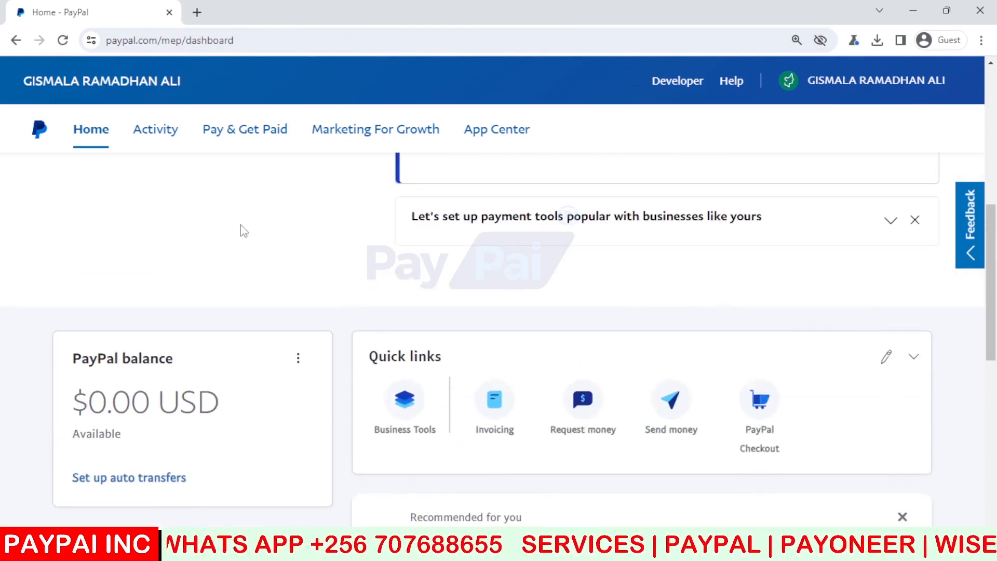
click(63, 41)
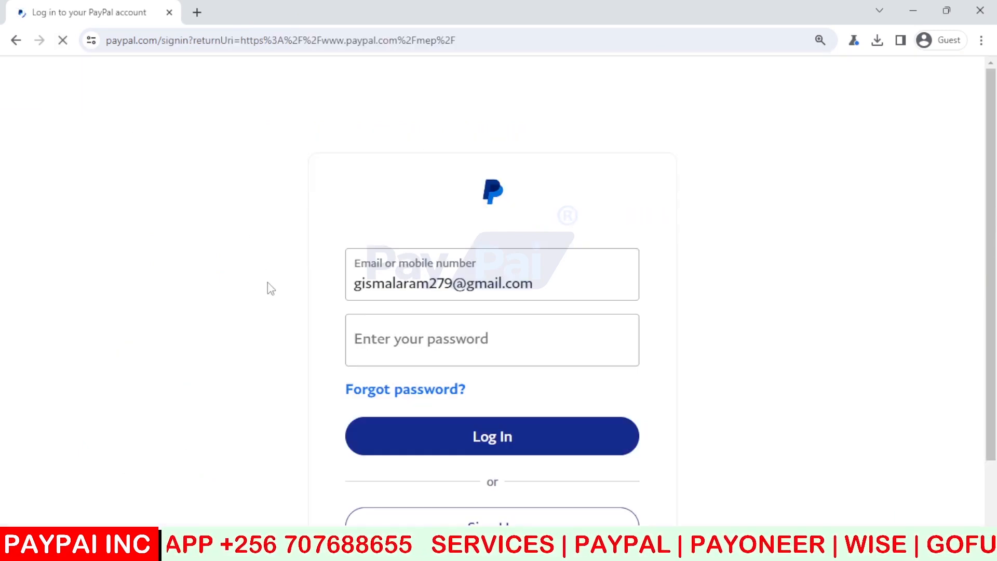
Enter the account password and log back in to PayPal
click(456, 349)
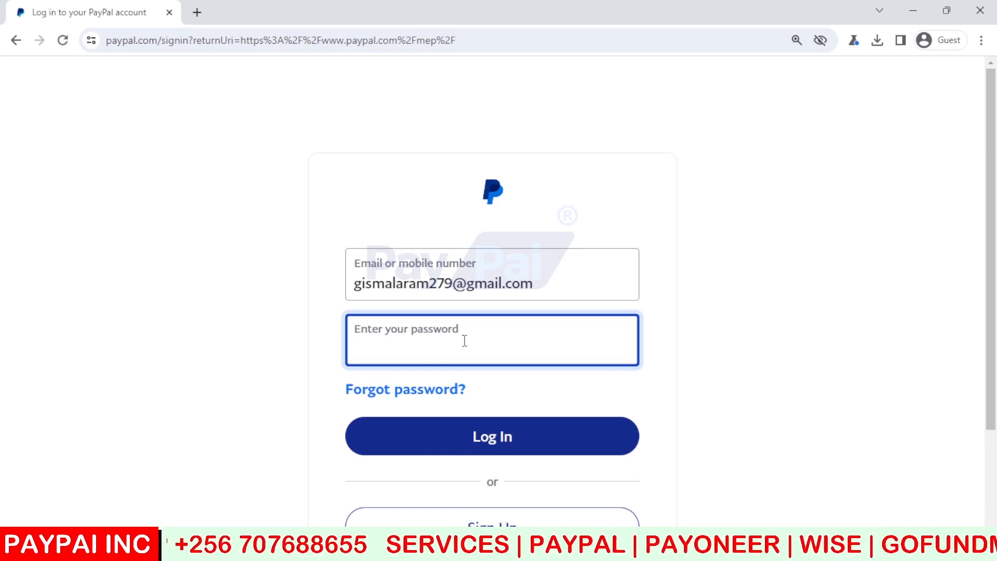
click(416, 350)
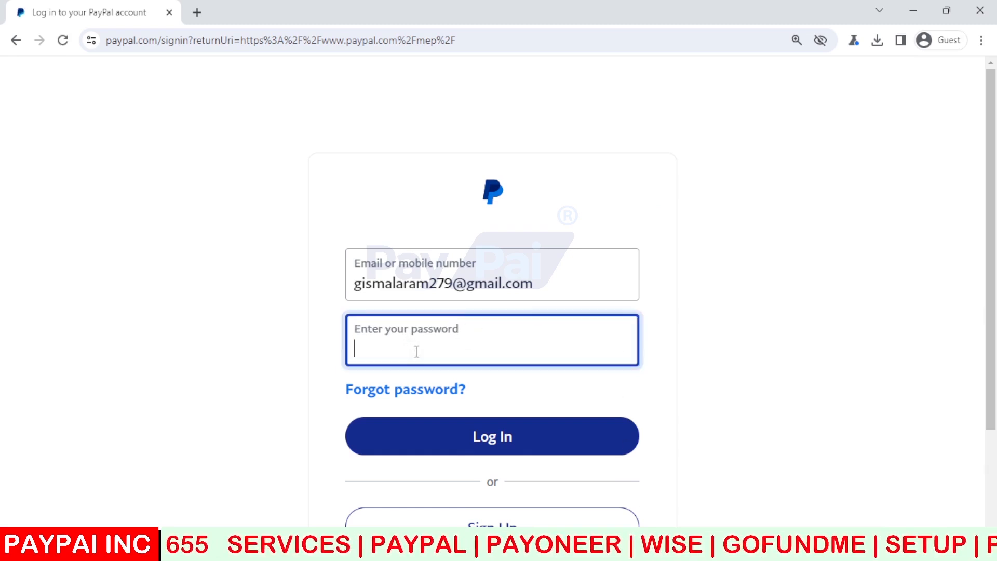
key(ctrl+v)
key(Return)
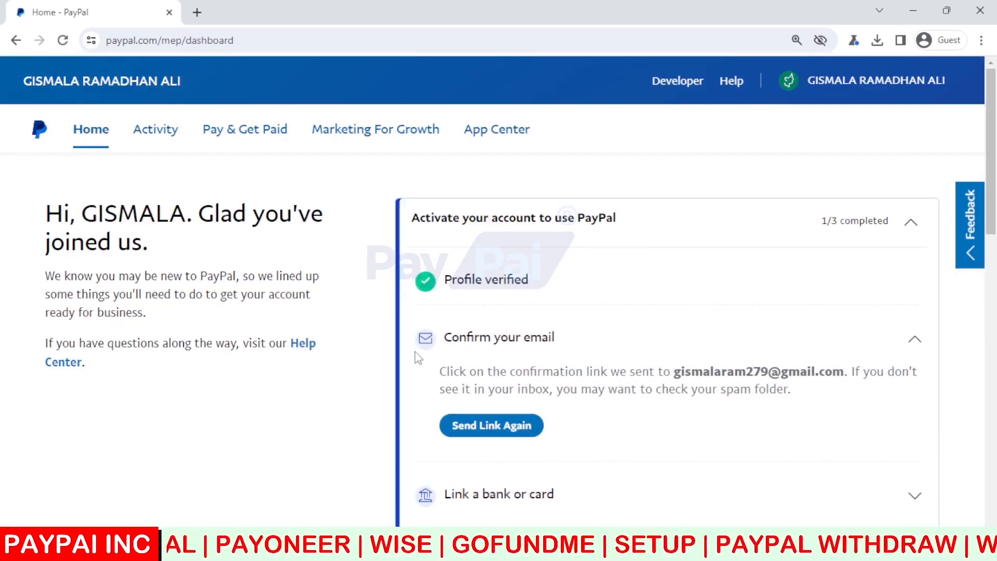
Expand the "Link a bank or card" task in the activation checklist and review its options and the account balance
scroll(418, 358, down, 4)
scroll(418, 358, up, 3)
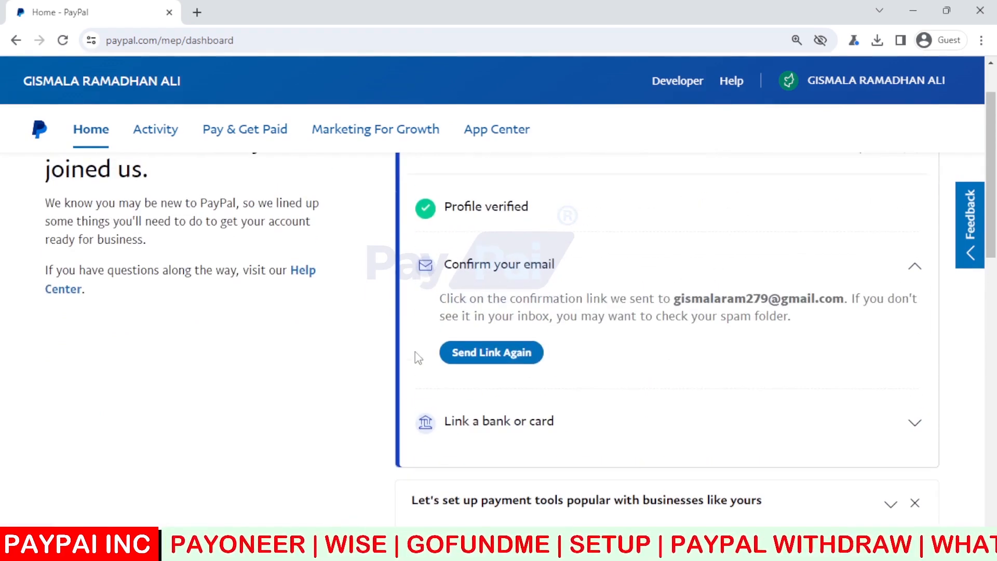
scroll(418, 358, down, 1)
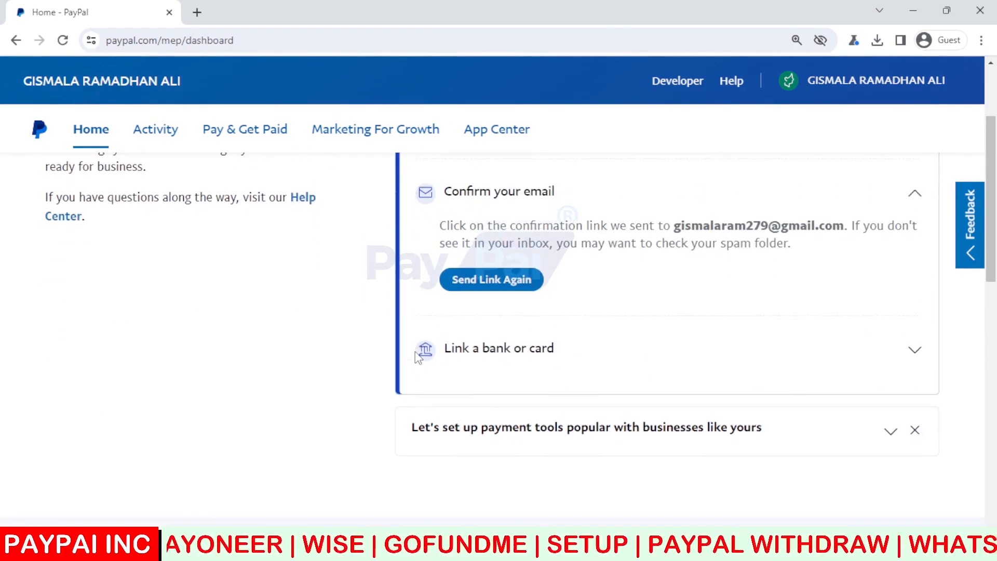
click(498, 353)
scroll(497, 353, down, 3)
scroll(541, 256, up, 1)
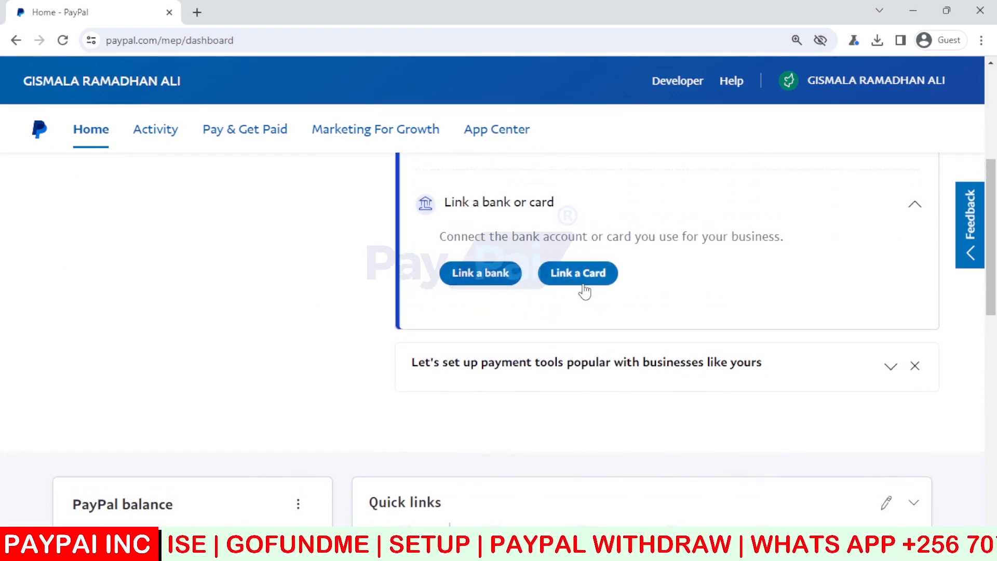
scroll(583, 289, down, 2)
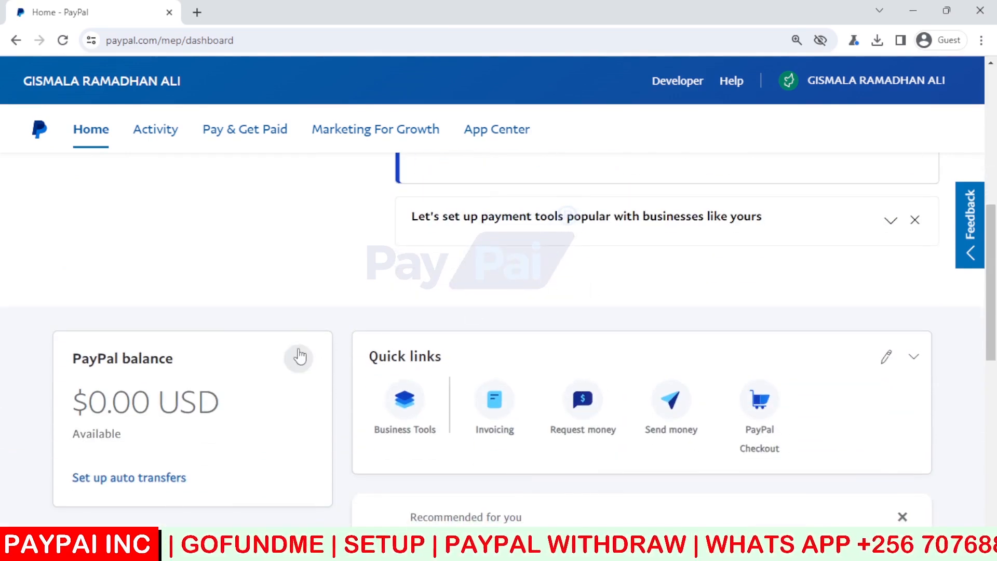
scroll(296, 356, down, 2)
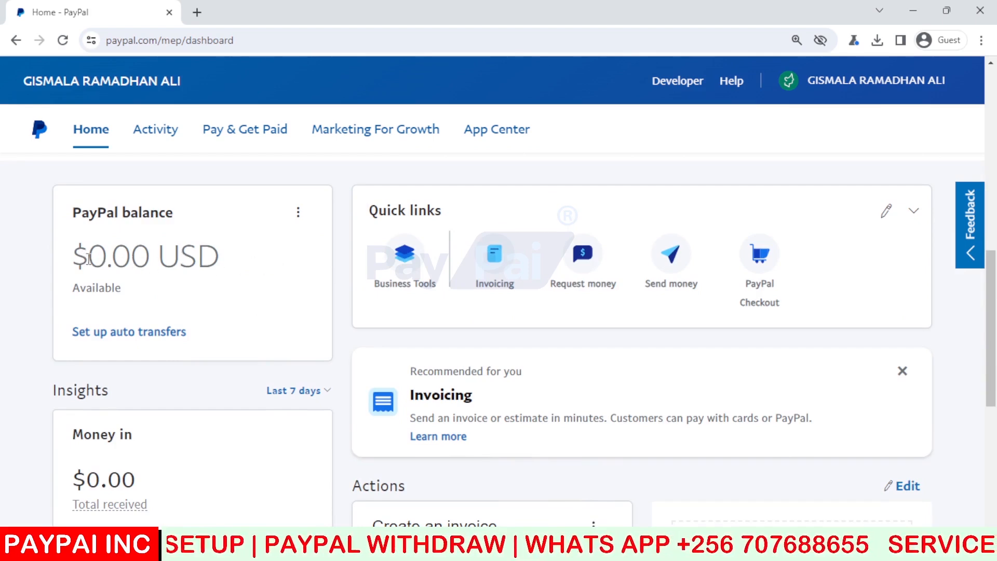
scroll(235, 294, down, 3)
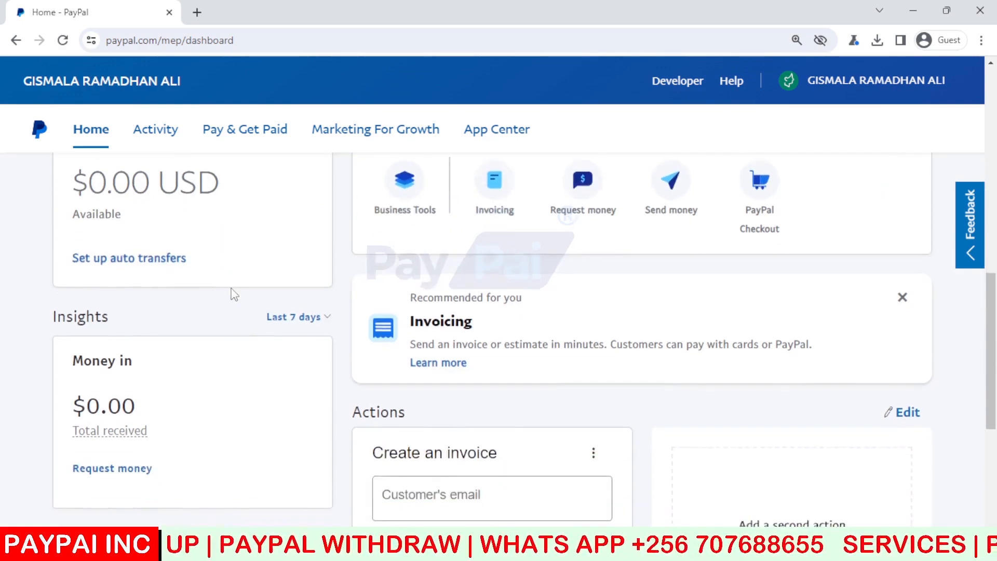
scroll(234, 294, up, 7)
scroll(234, 294, up, 5)
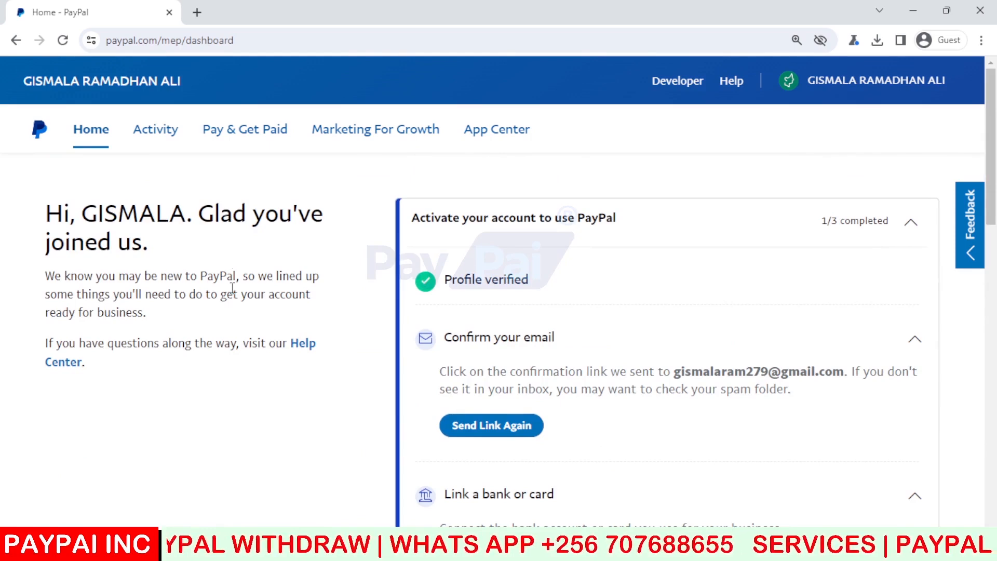
Search Google for "paypal donate button" in a new browser tab
click(196, 14)
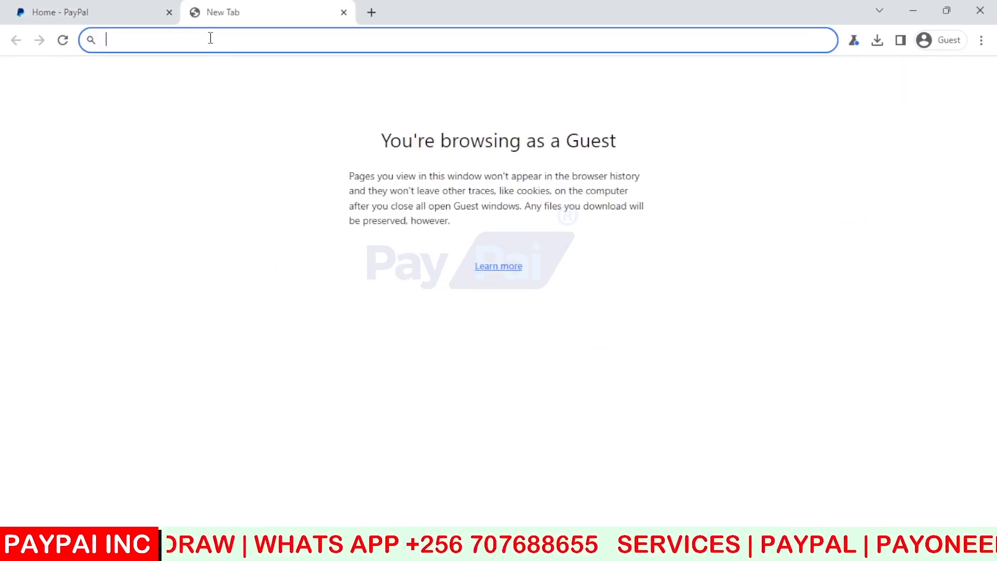
text(paypal)
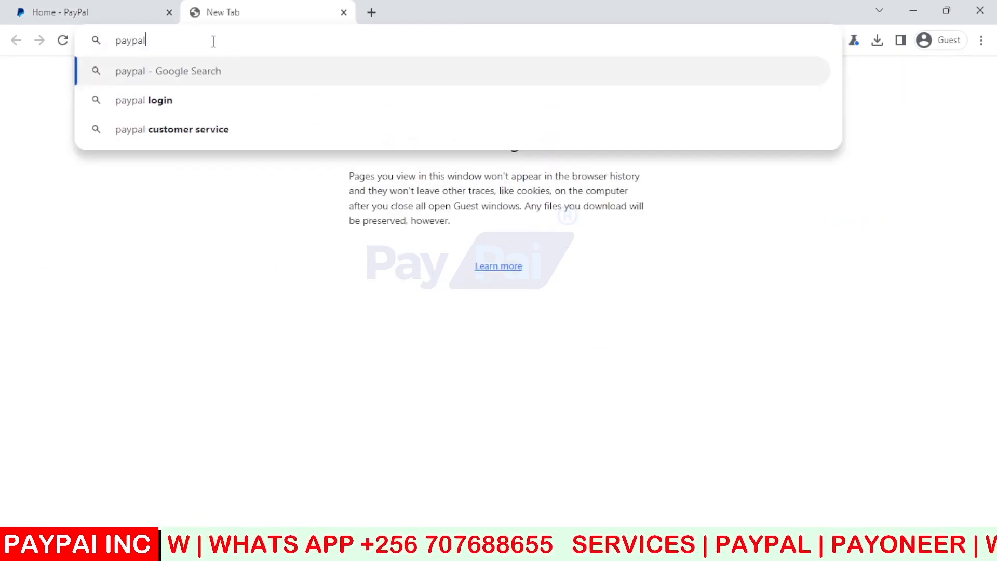
text( donate bu)
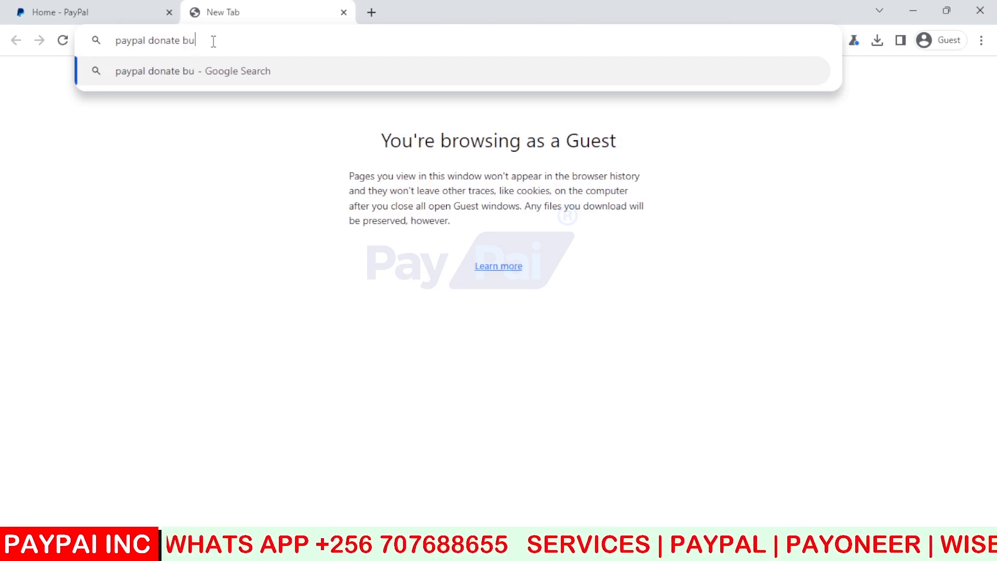
text(tton)
key(Return)
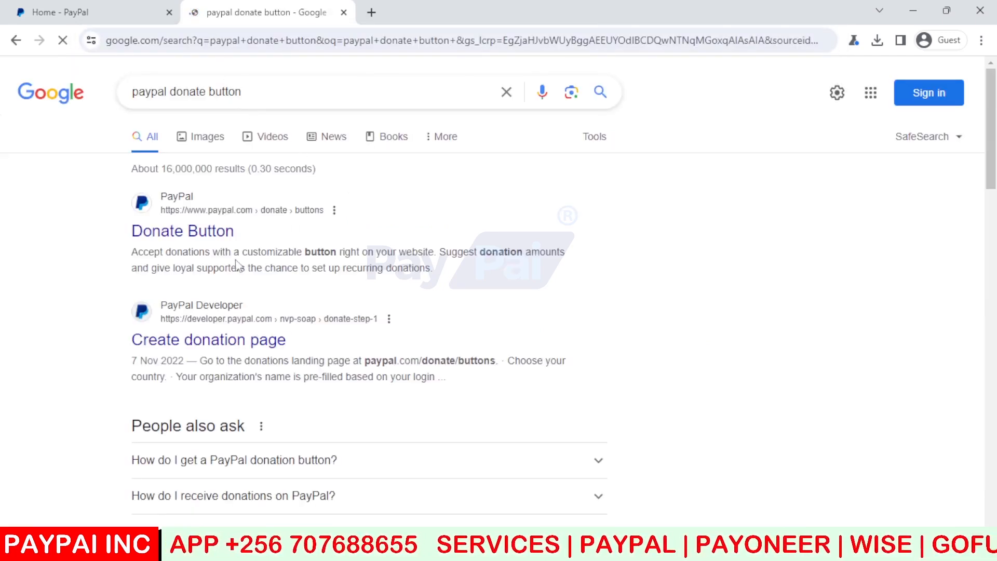
Open PayPal's Donate Button page from the search results and start customizing a new donation button
key(ctrl+plus)
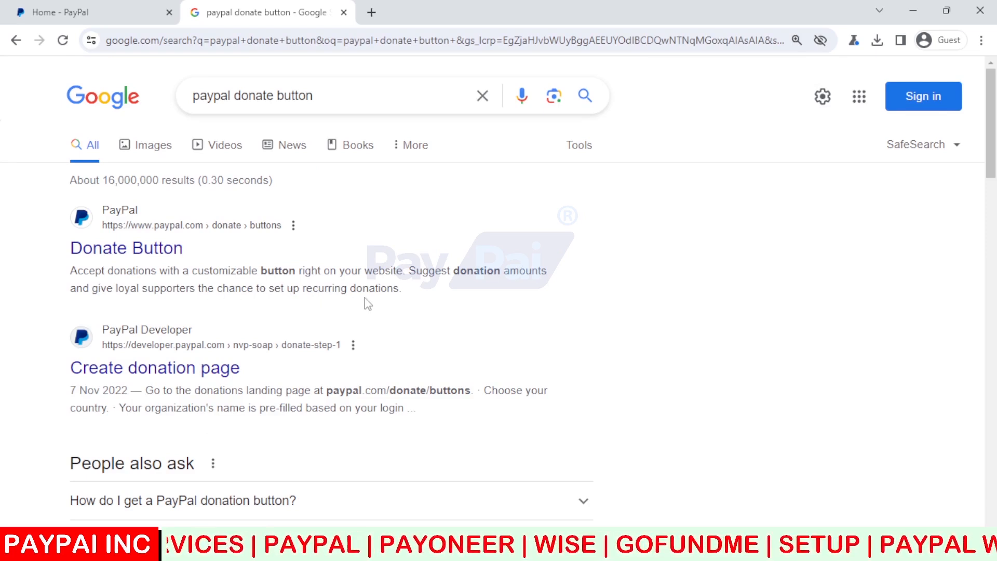
click(164, 253)
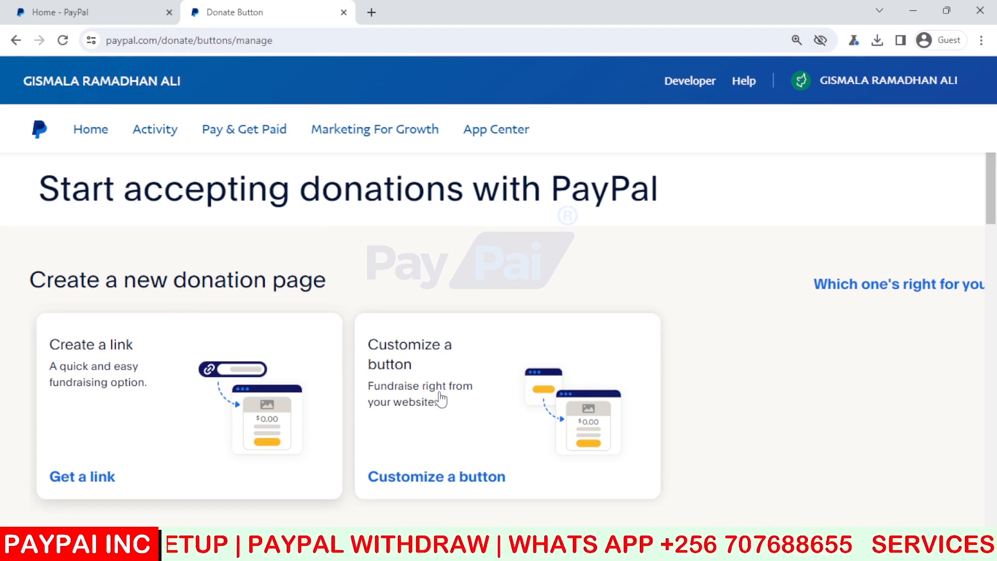
scroll(435, 425, down, 1)
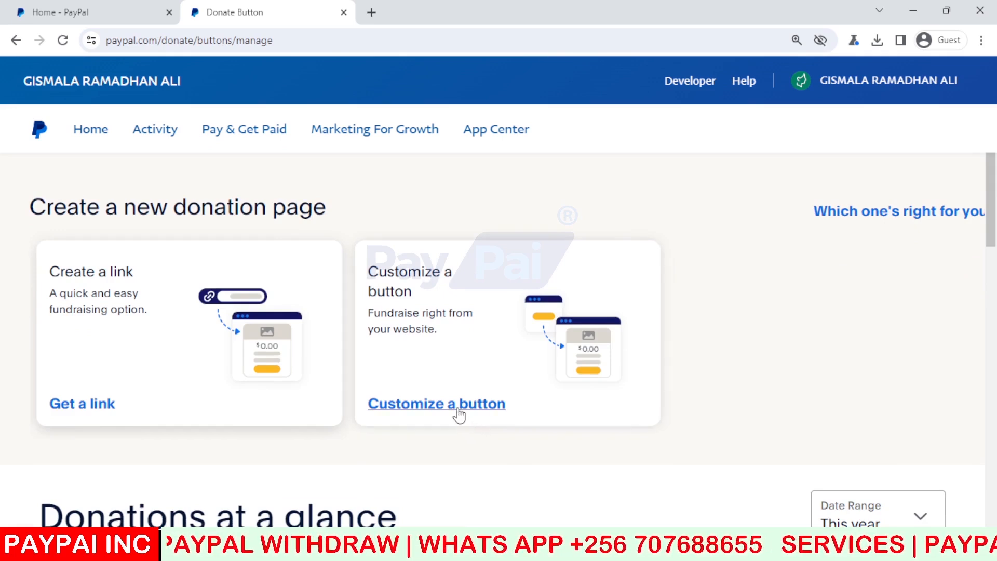
click(459, 414)
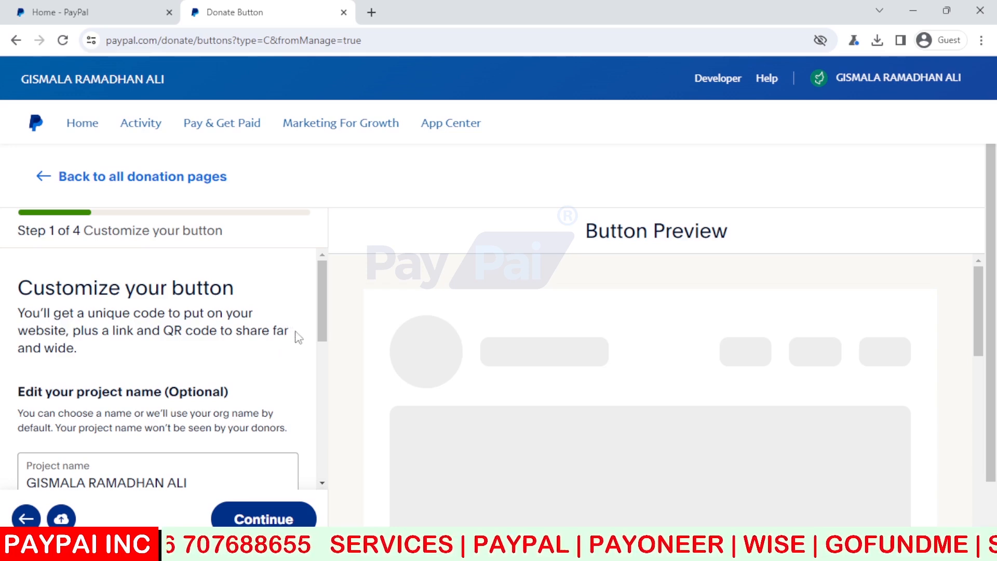
scroll(303, 338, down, 1)
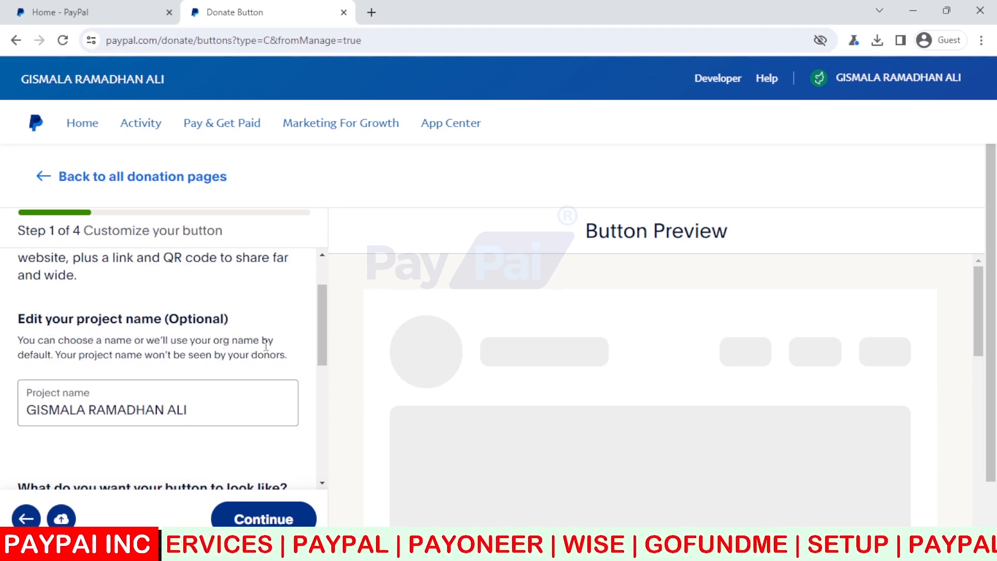
Keep the PayPal button style, enable showing accepted card logos, and continue to the donation page setup
scroll(81, 337, down, 2)
scroll(82, 307, up, 1)
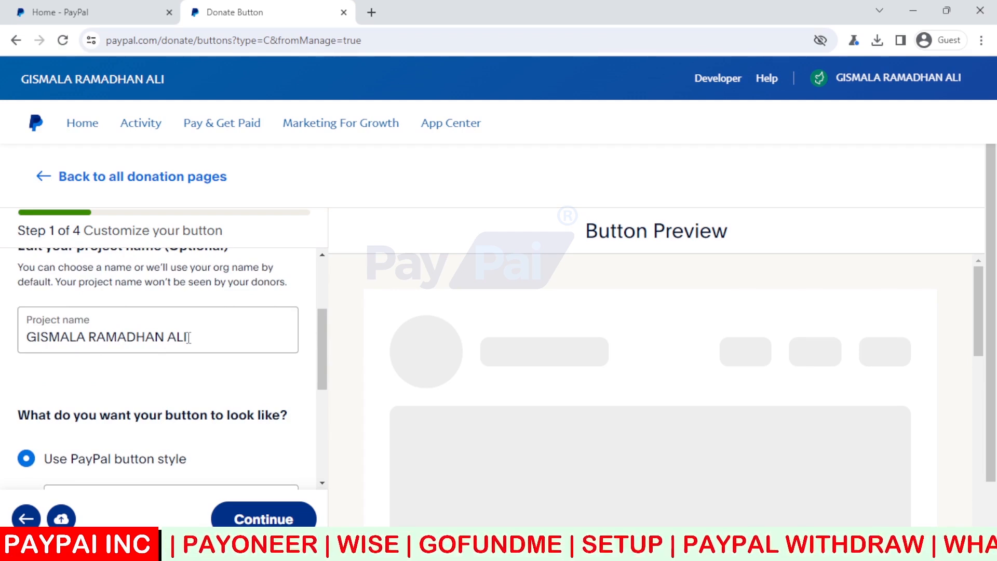
scroll(189, 338, down, 1)
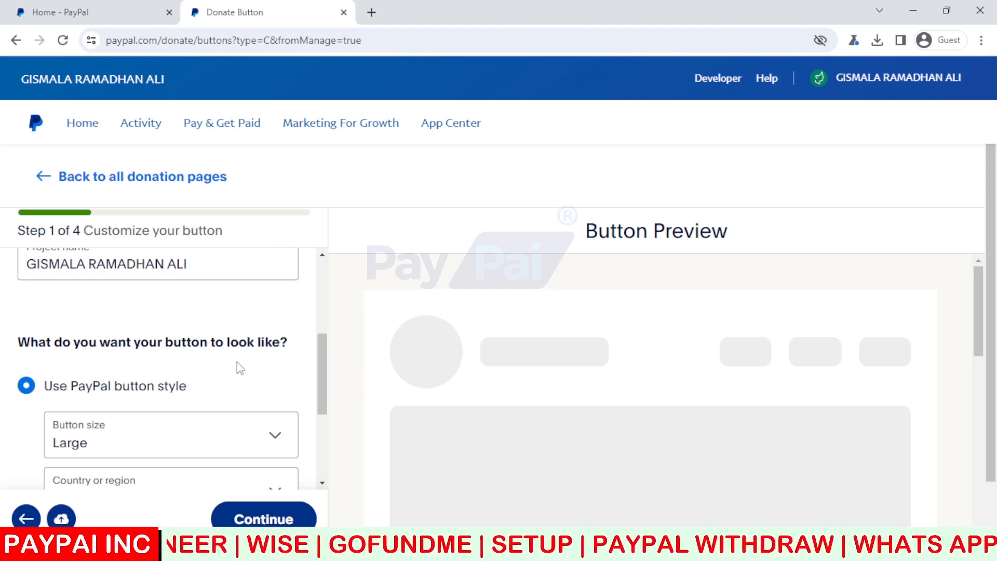
scroll(237, 362, down, 1)
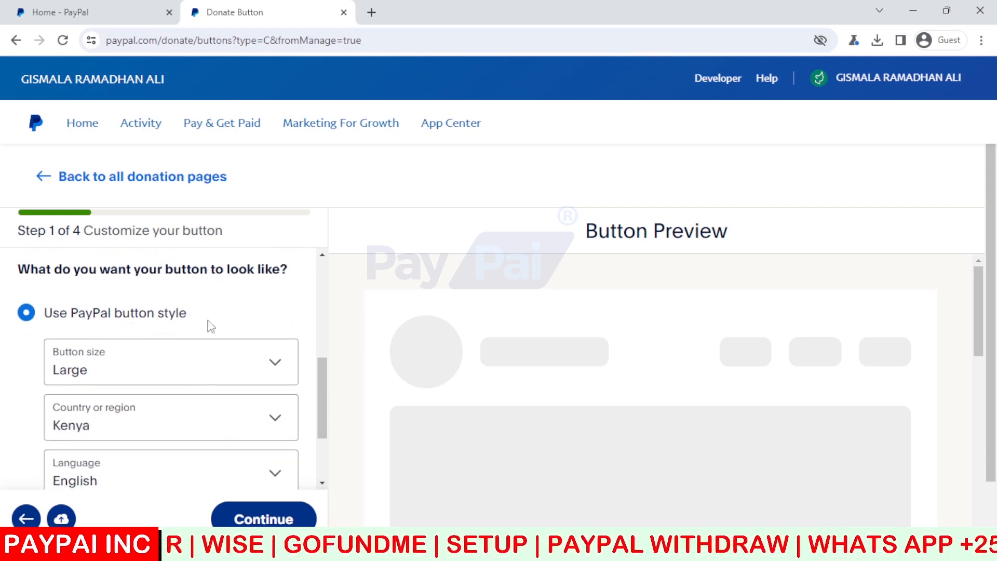
scroll(243, 330, down, 1)
scroll(167, 395, down, 1)
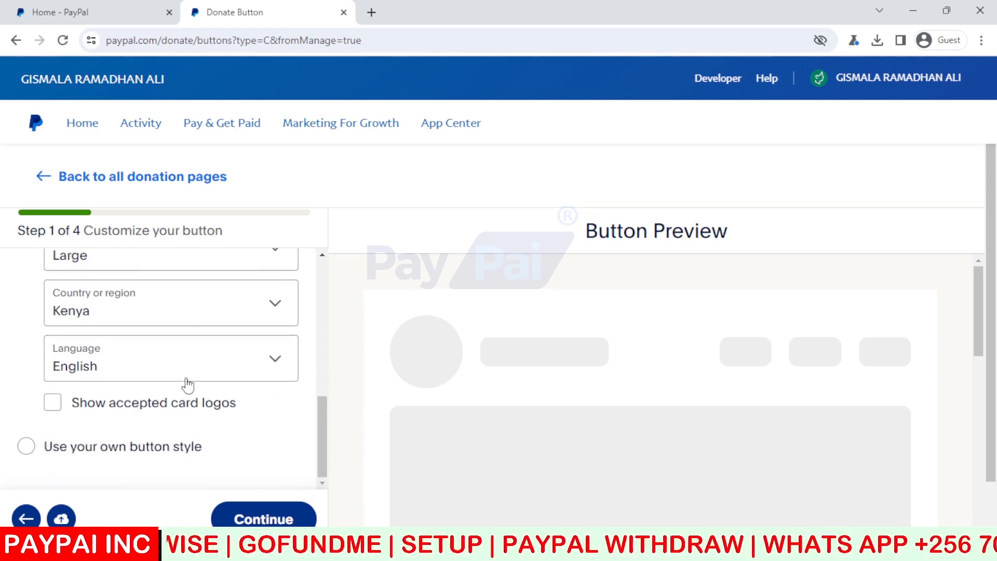
click(52, 404)
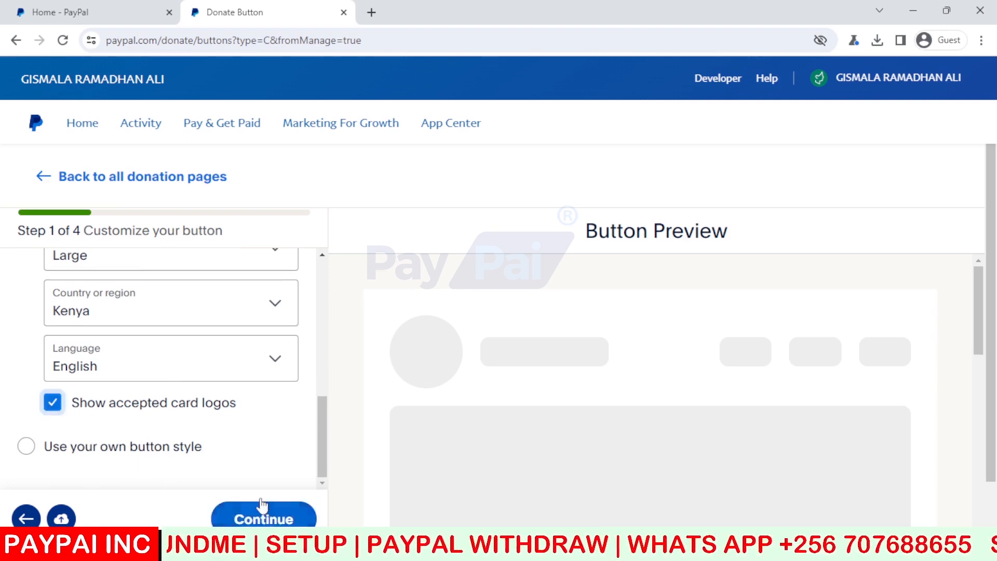
scroll(262, 503, down, 1)
click(264, 451)
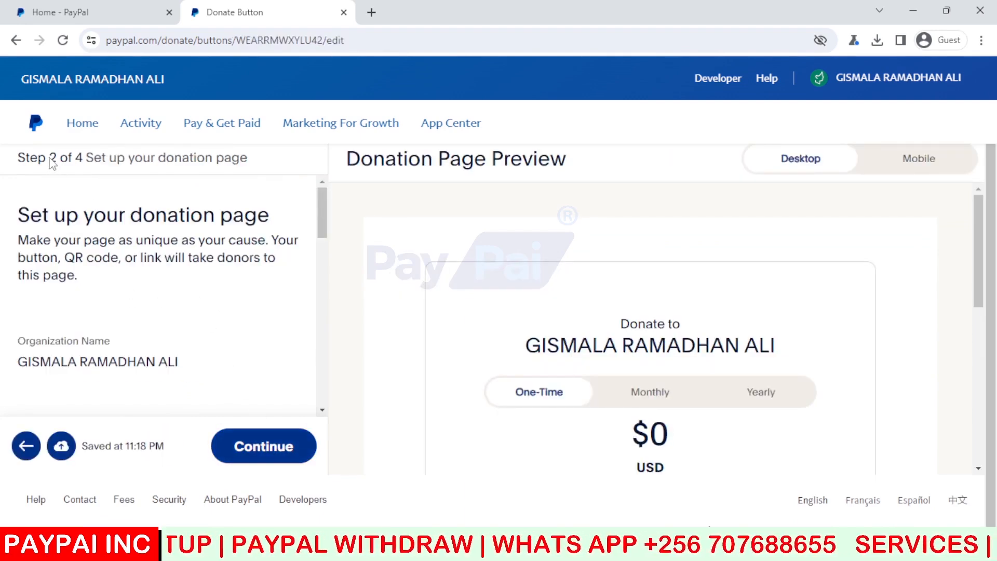
Try the logo display and donation page image options, switching each one on and back off
scroll(156, 265, down, 1)
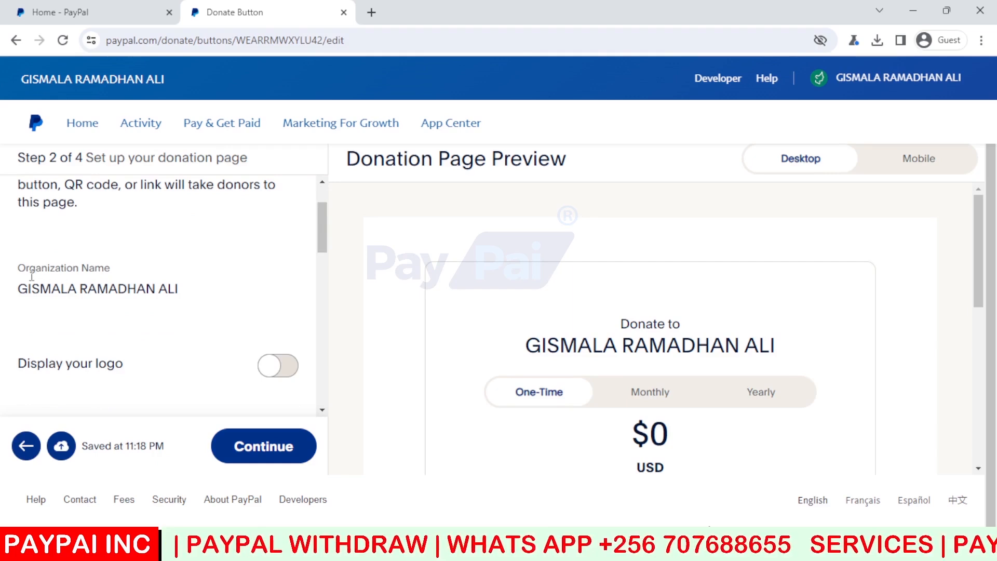
scroll(138, 277, down, 1)
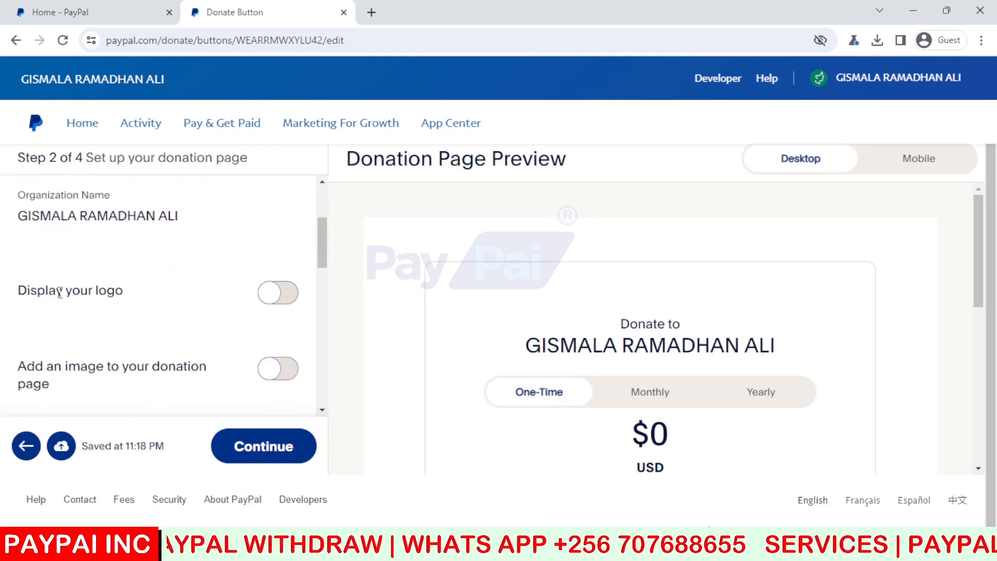
click(269, 300)
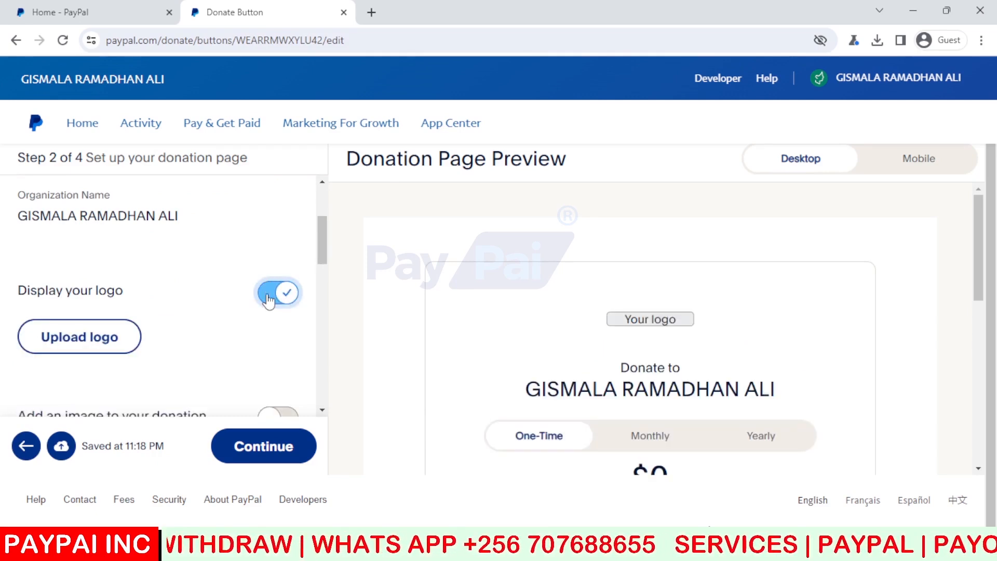
click(269, 300)
scroll(266, 297, down, 1)
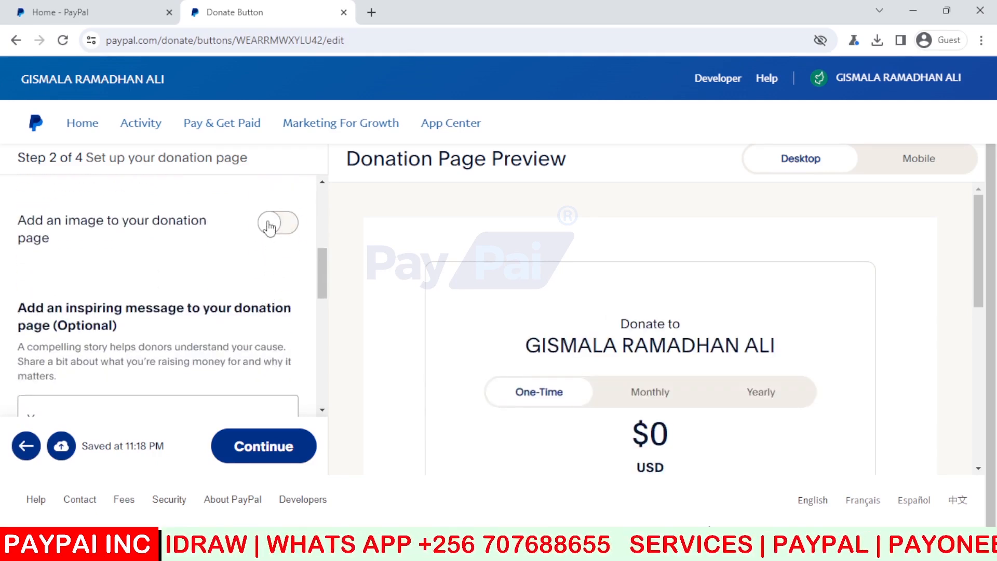
click(268, 223)
click(269, 223)
scroll(264, 274, down, 1)
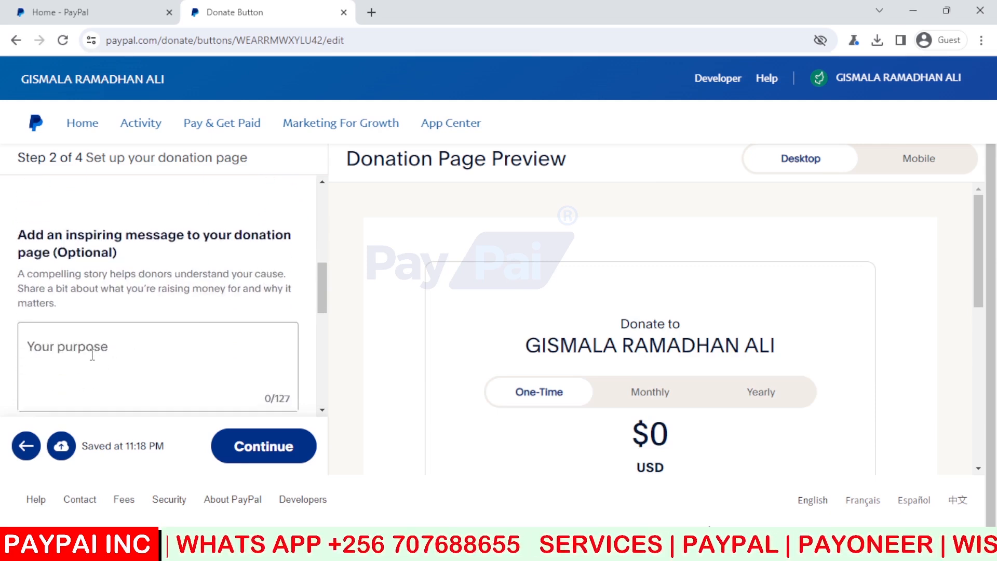
Enter "Donate To Help" as the purpose message for the donation page
click(92, 355)
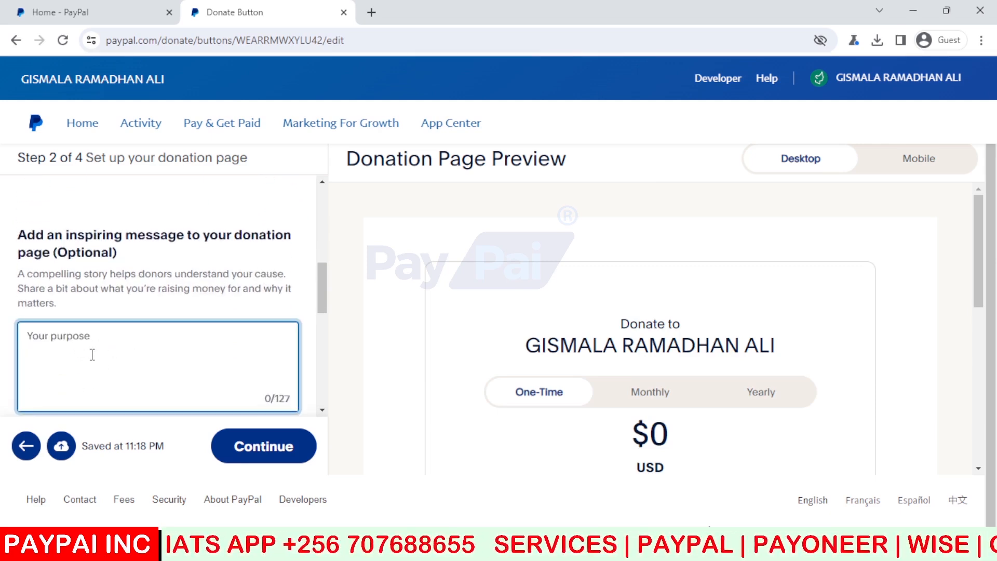
text(Donat)
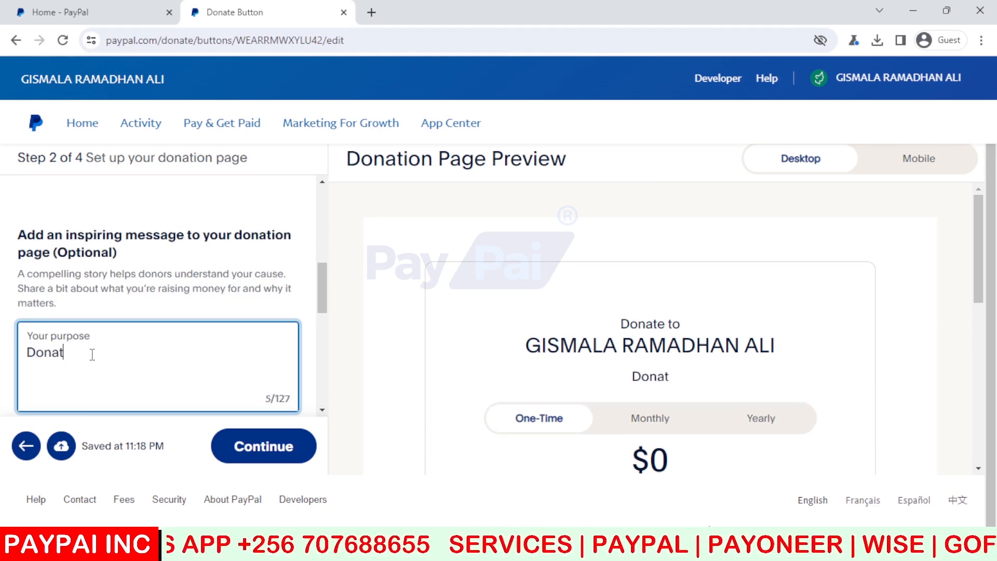
text(e To Help)
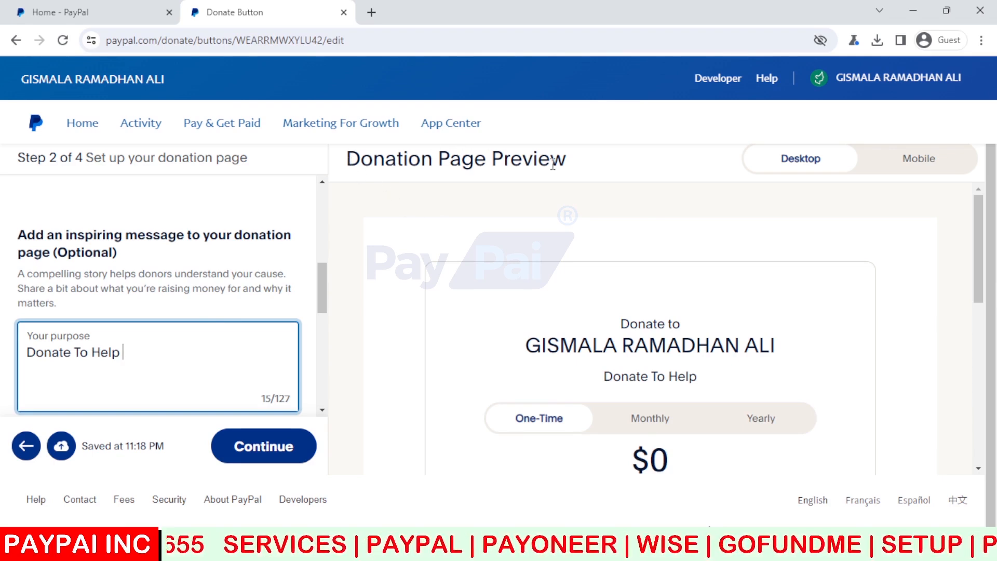
Try the pop-up experience as the donation page display and examine its preview
drag(318, 272, 327, 339)
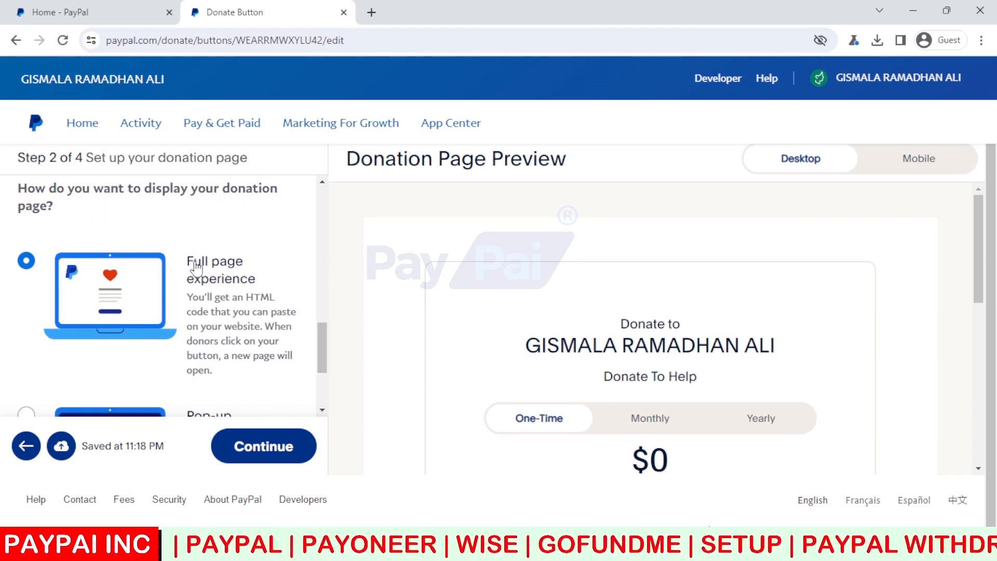
scroll(267, 309, down, 1)
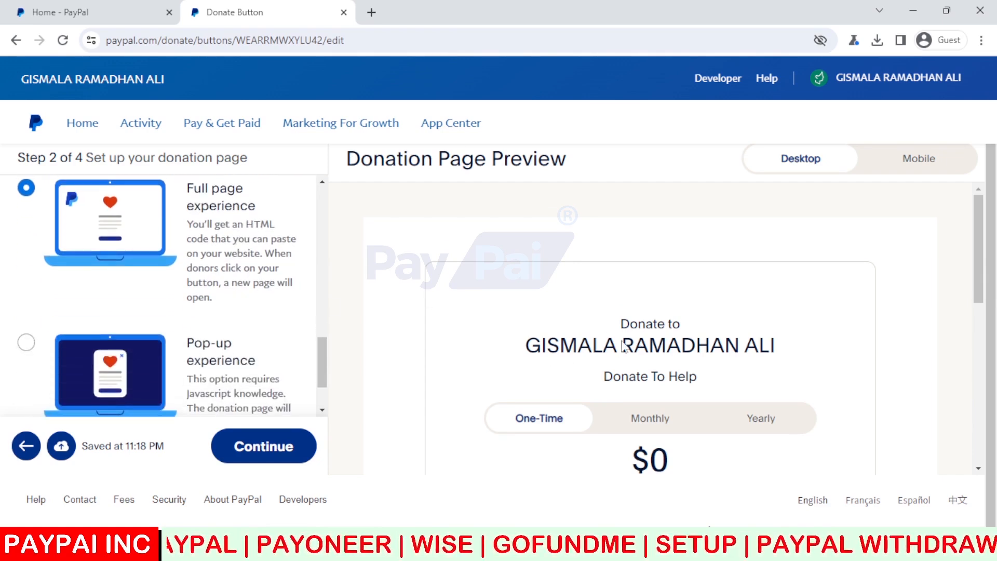
scroll(636, 343, down, 3)
scroll(634, 342, down, 5)
scroll(634, 343, up, 8)
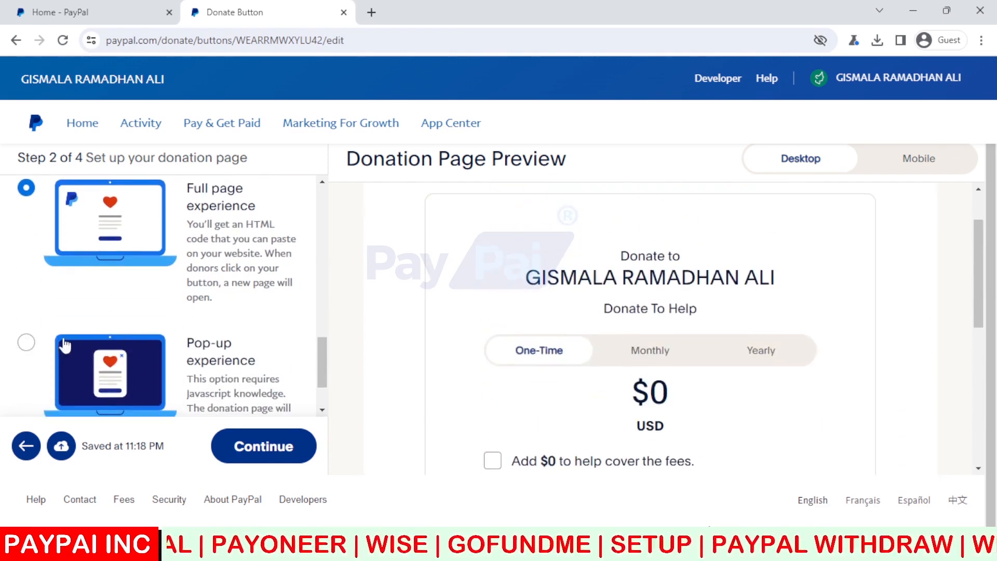
click(26, 344)
scroll(639, 306, down, 5)
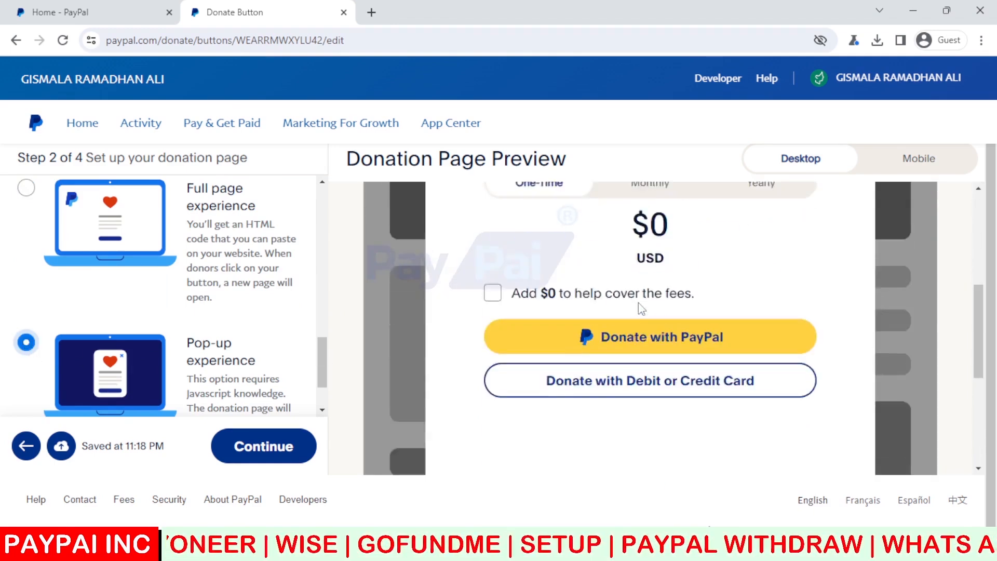
scroll(639, 306, up, 5)
scroll(640, 306, down, 8)
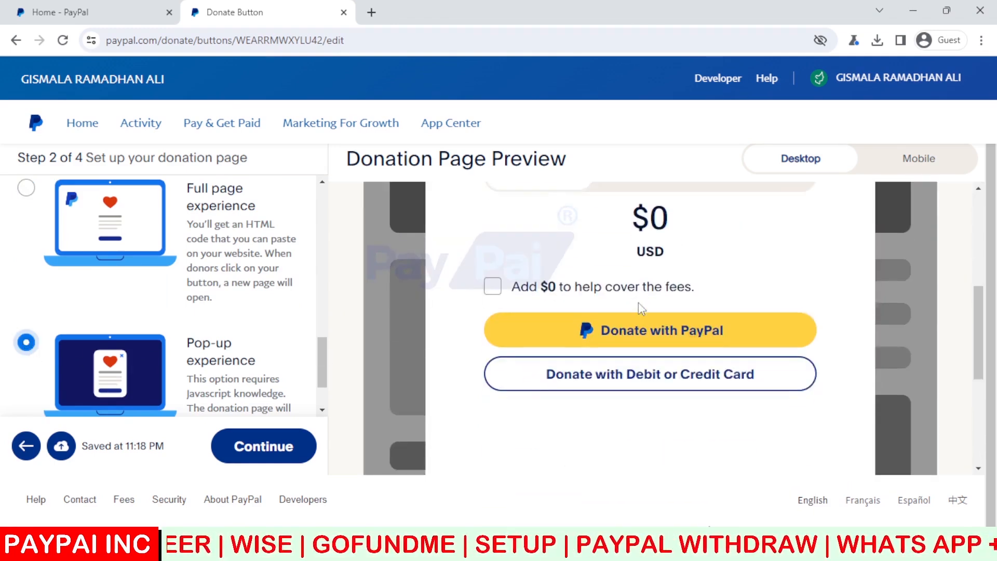
scroll(642, 309, up, 5)
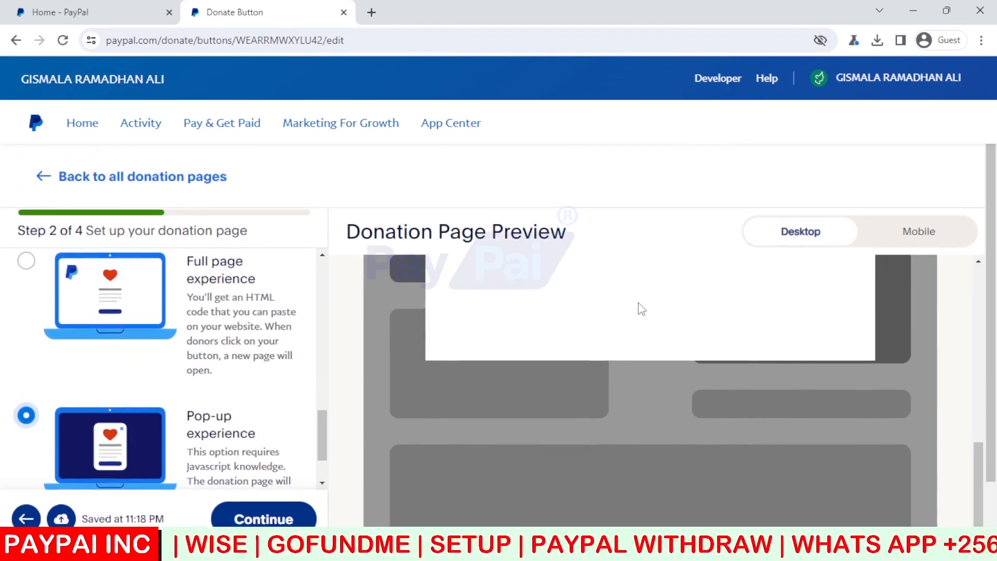
scroll(641, 309, up, 3)
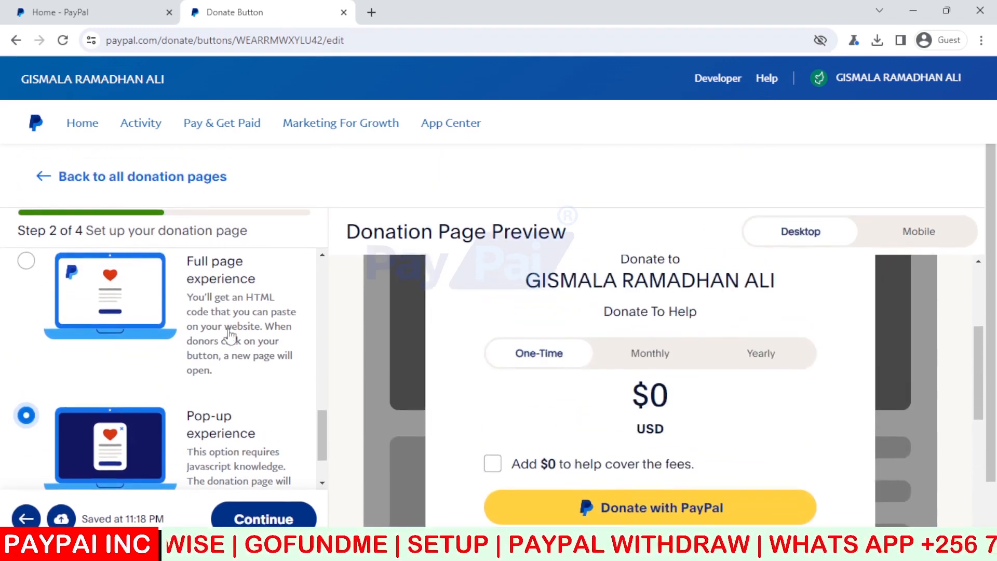
Choose the full page experience for the donation page and continue to the donation details
click(27, 263)
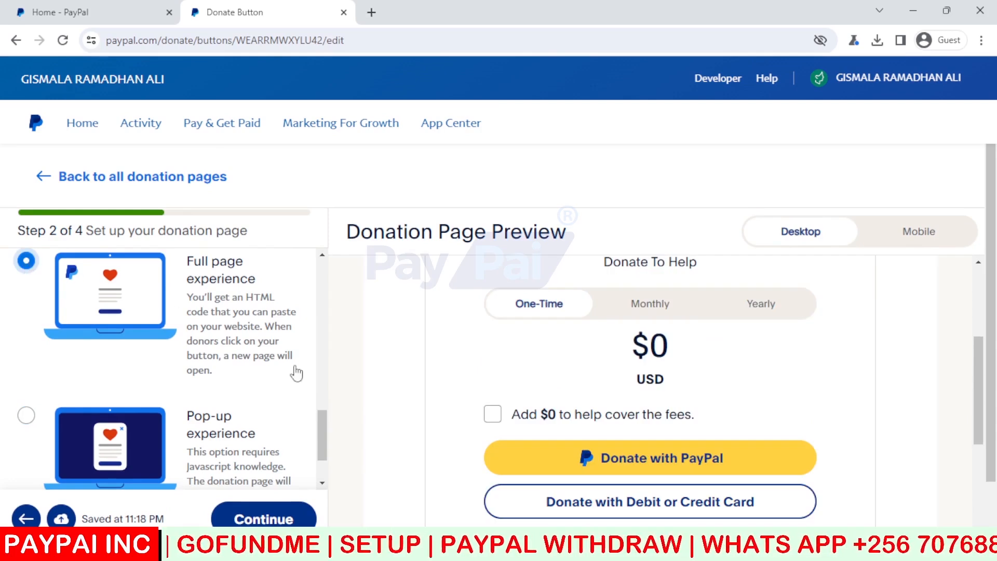
click(282, 521)
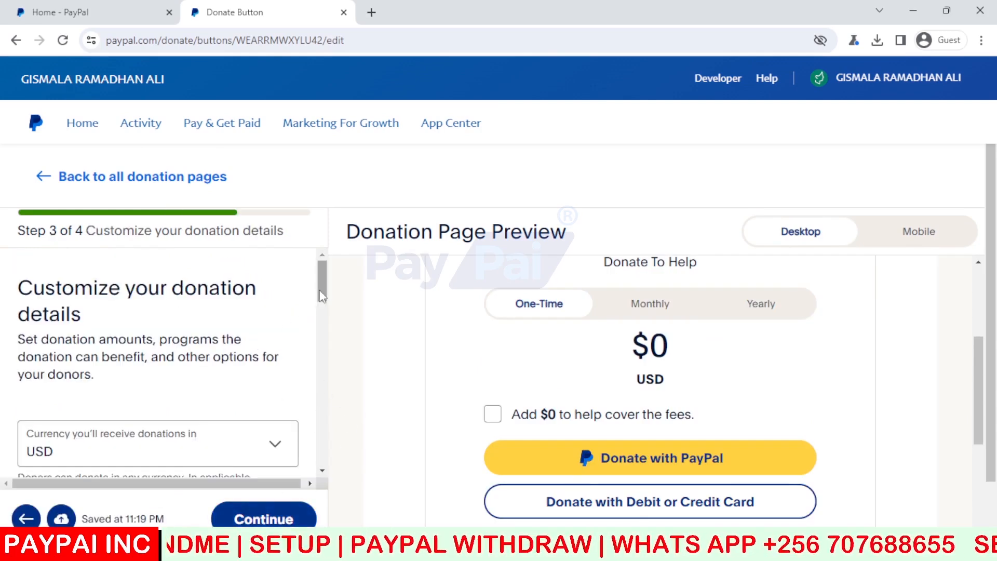
Review the available donation currencies, the amount options for donors and the donation page preview
scroll(322, 278, down, 2)
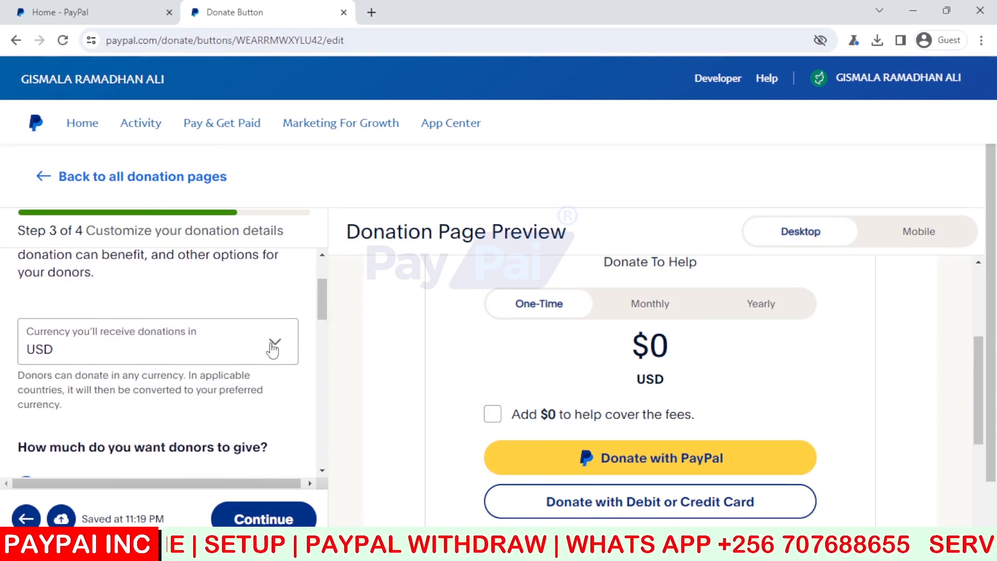
scroll(322, 291, down, 2)
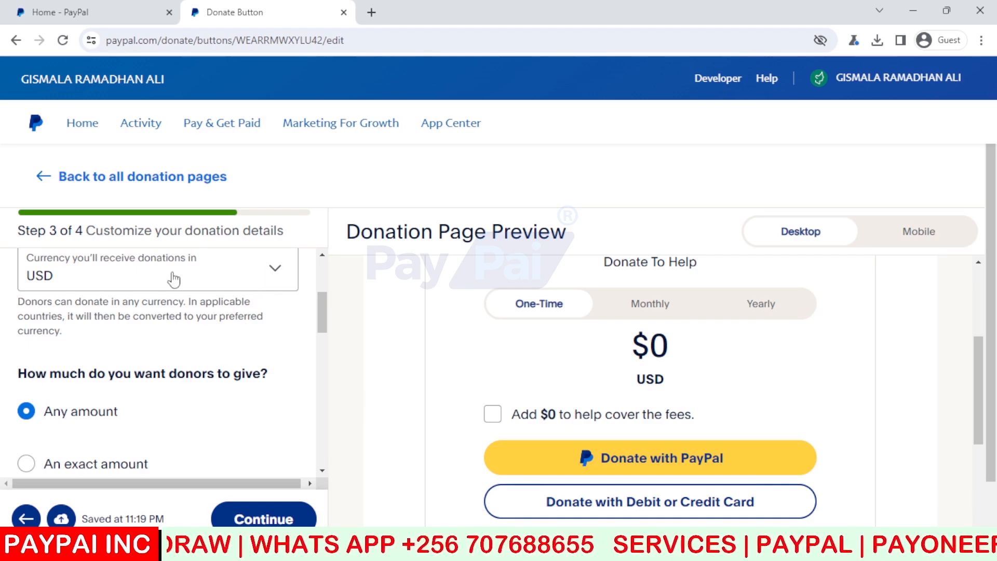
click(268, 279)
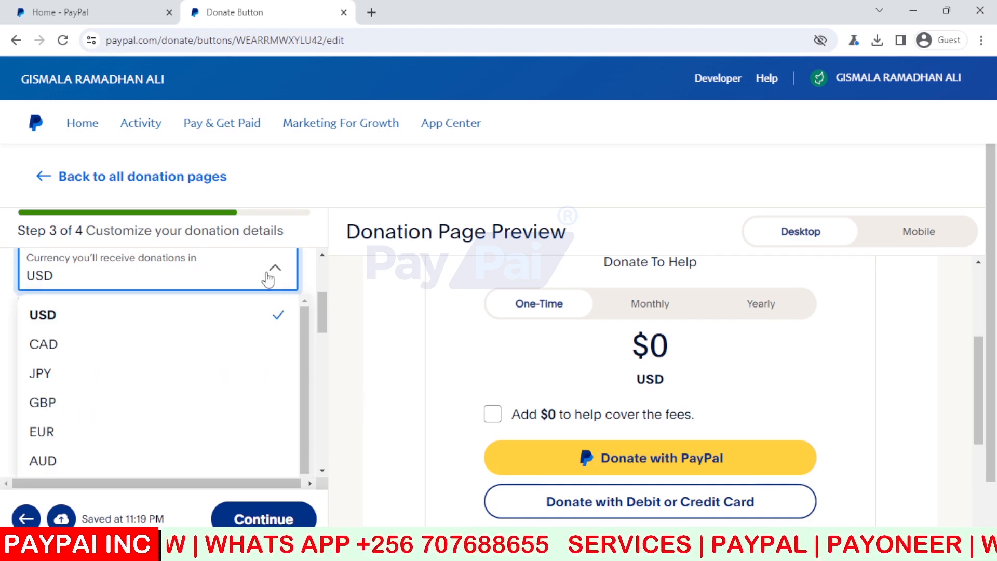
click(268, 279)
scroll(263, 356, down, 3)
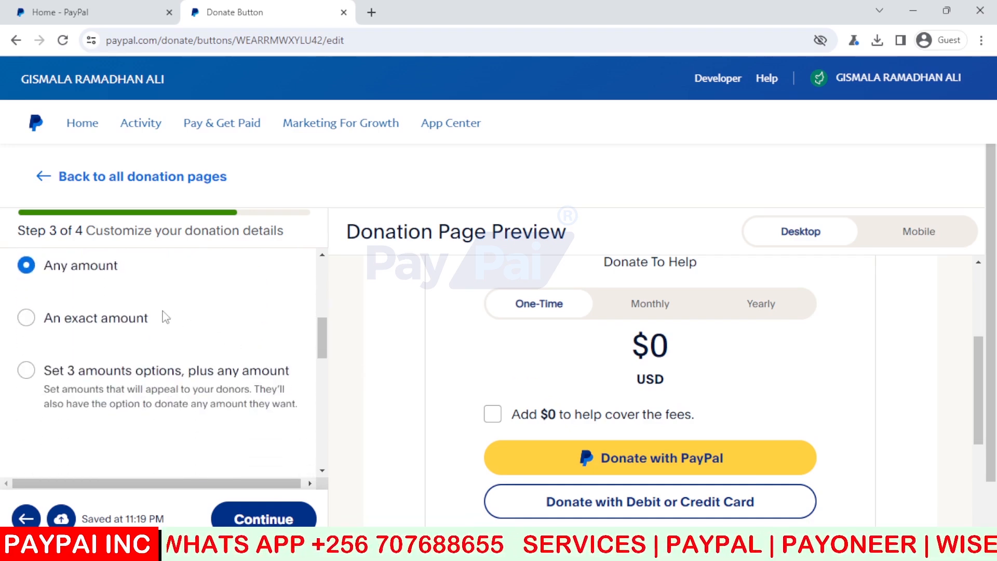
scroll(73, 322, up, 1)
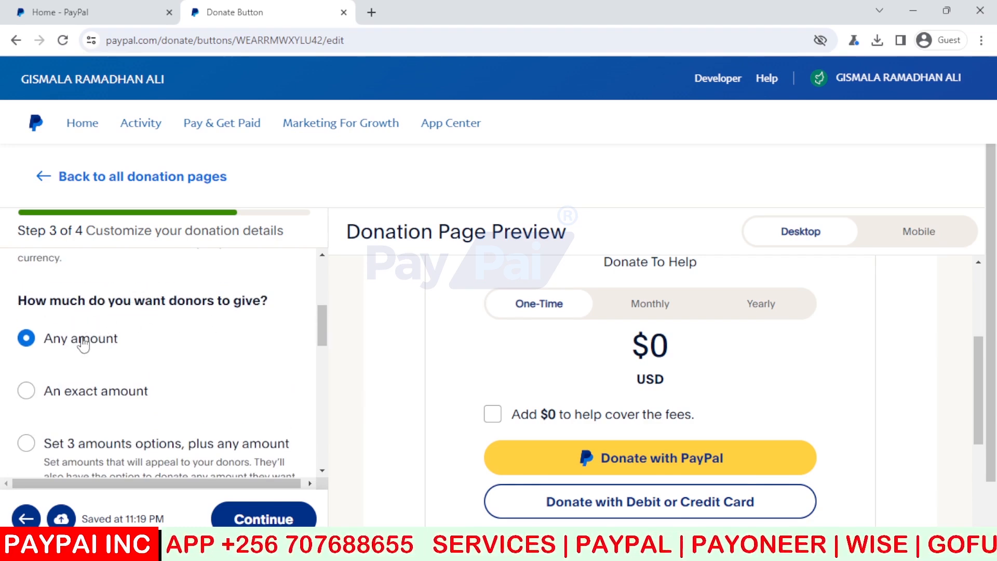
scroll(77, 346, down, 1)
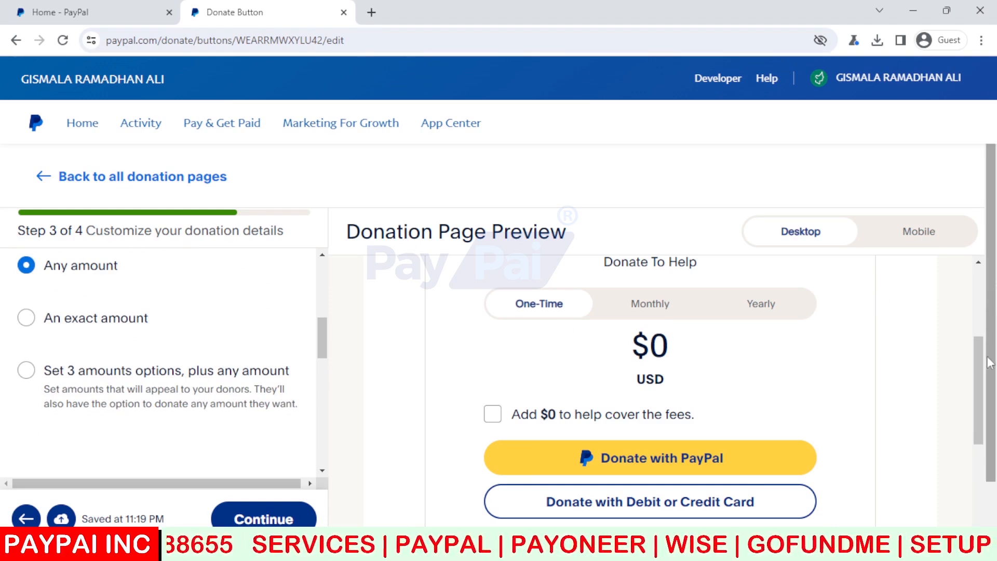
drag(976, 356, 972, 335)
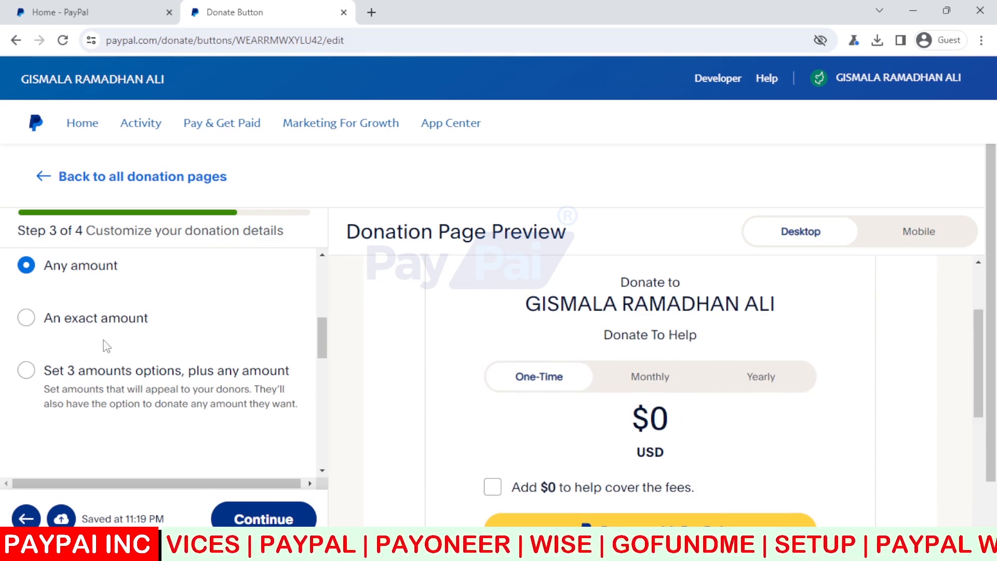
Try an exact donation amount of $100, clear it and go back to letting donors give any amount
click(26, 317)
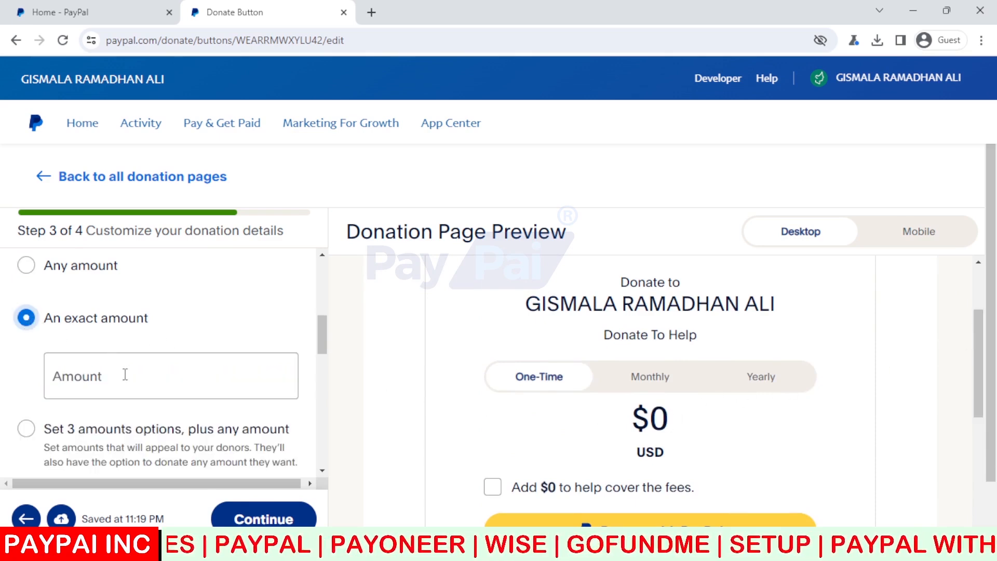
click(125, 374)
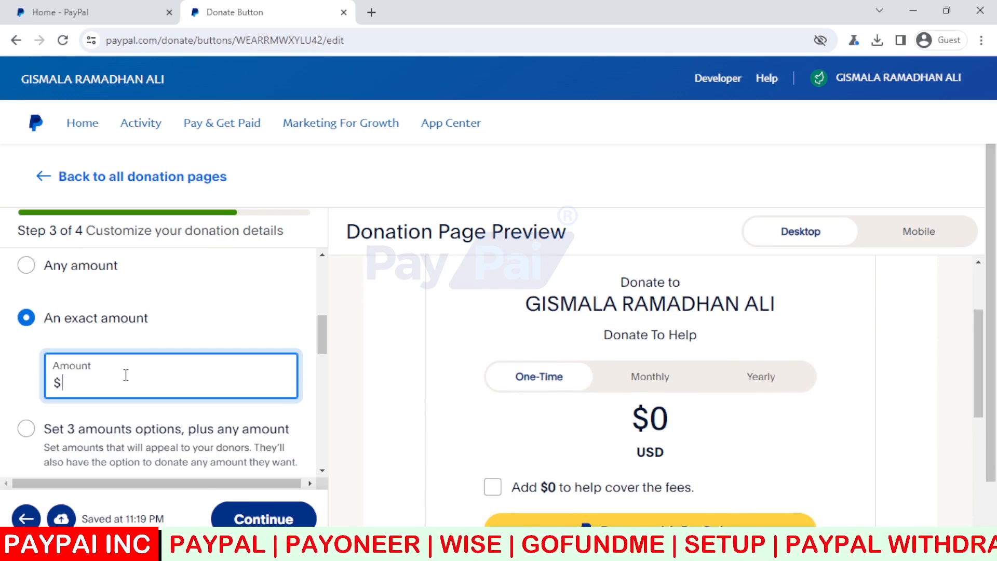
text(100)
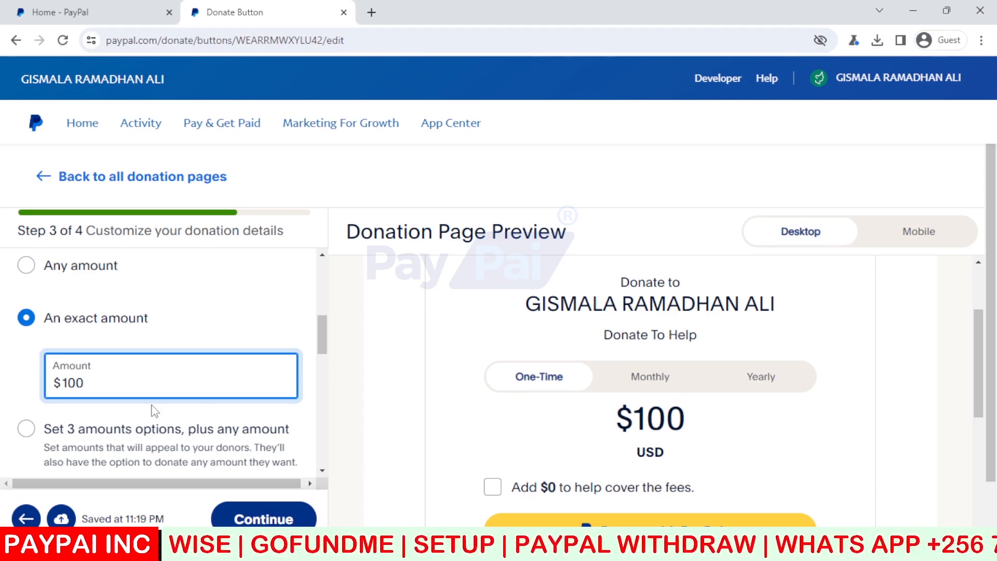
key(BackSpace)
key(BackSpace)
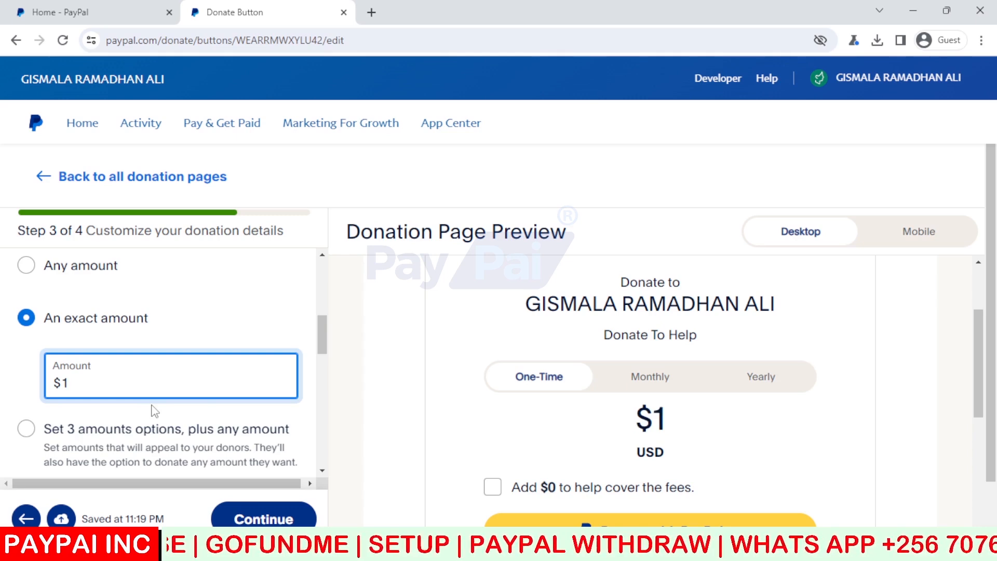
key(BackSpace)
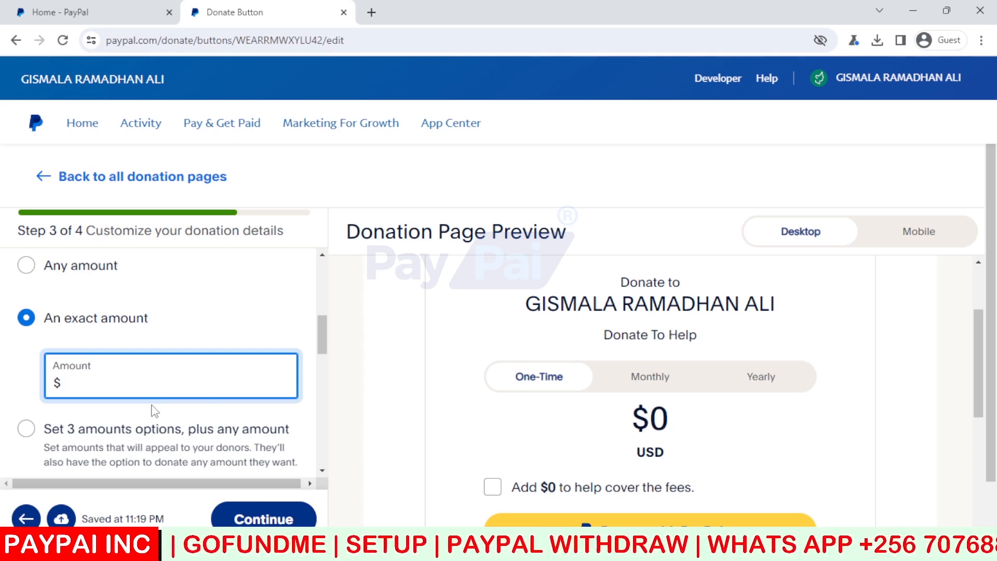
click(27, 268)
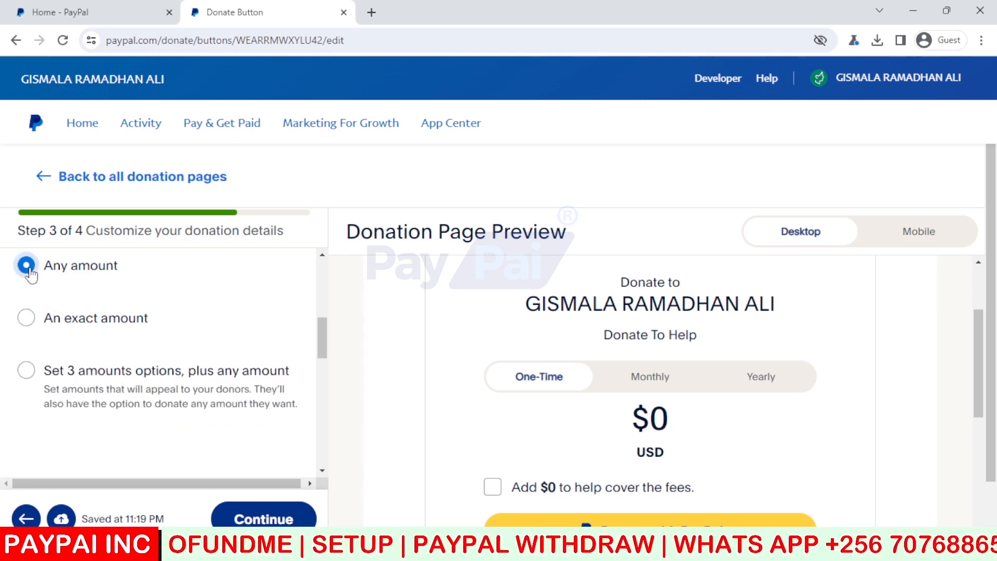
Try offering donors three preset amounts of $50, $100 and $200, plus any amount
click(26, 372)
scroll(125, 414, down, 3)
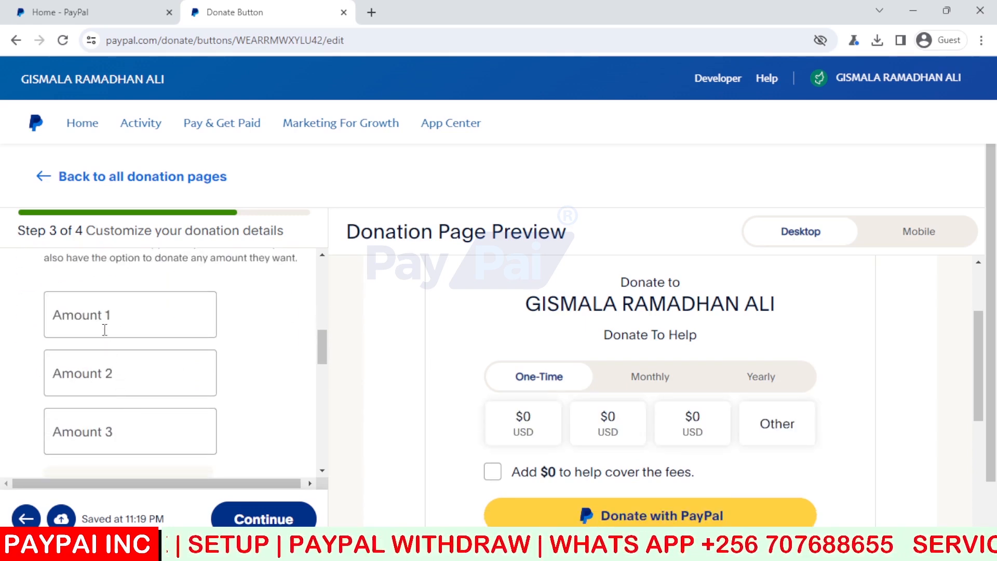
click(104, 326)
text(50)
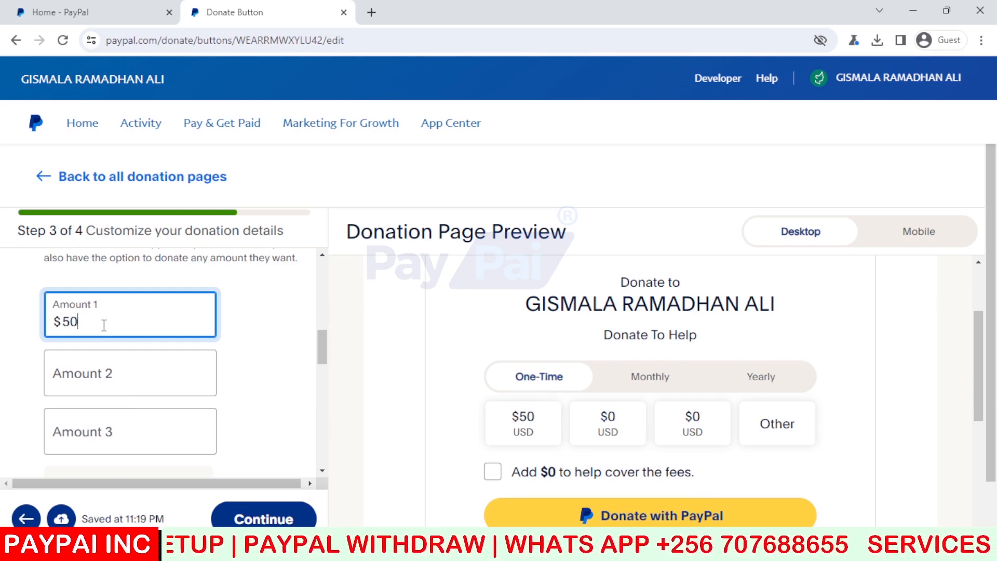
click(104, 370)
text(100)
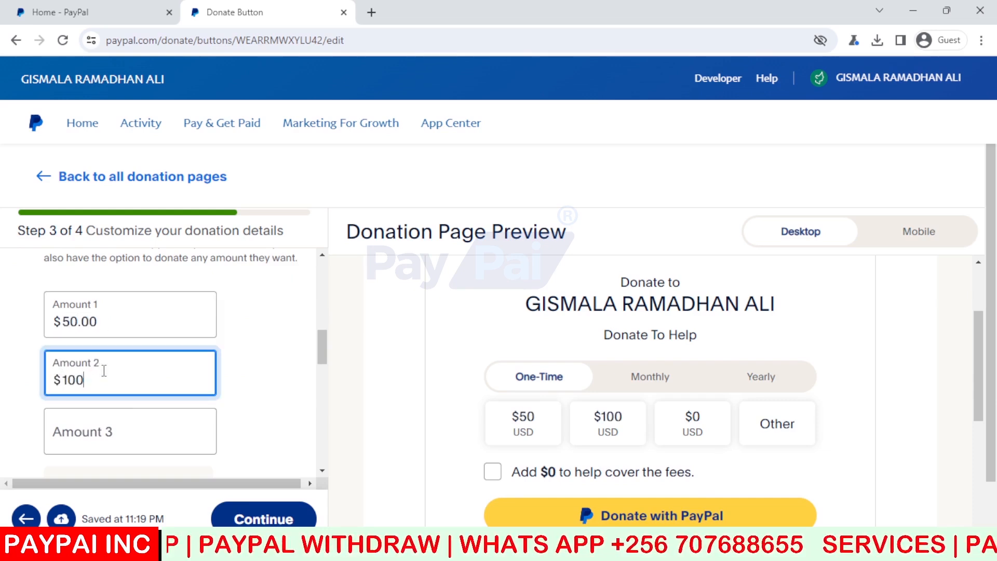
click(102, 439)
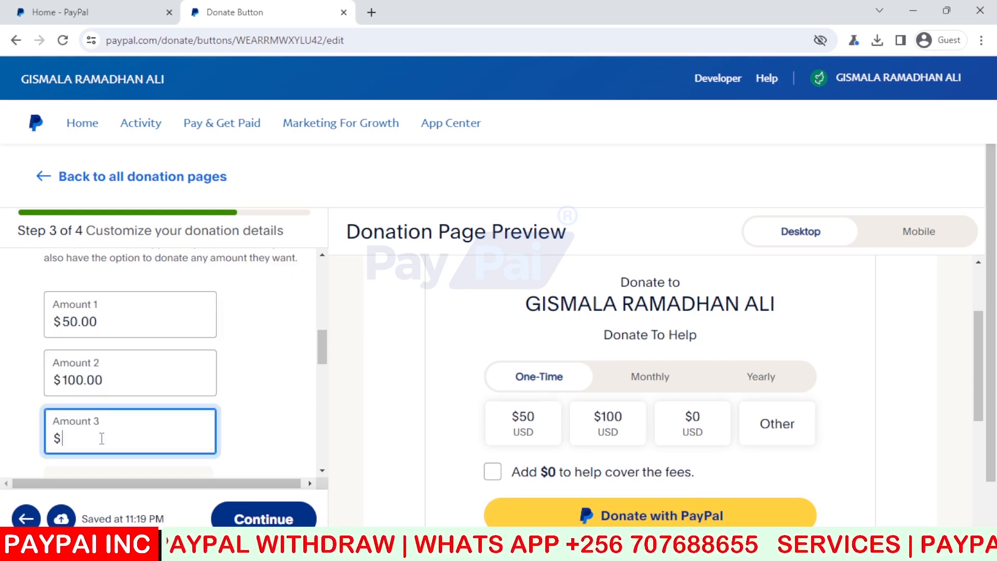
text(200)
scroll(195, 421, down, 3)
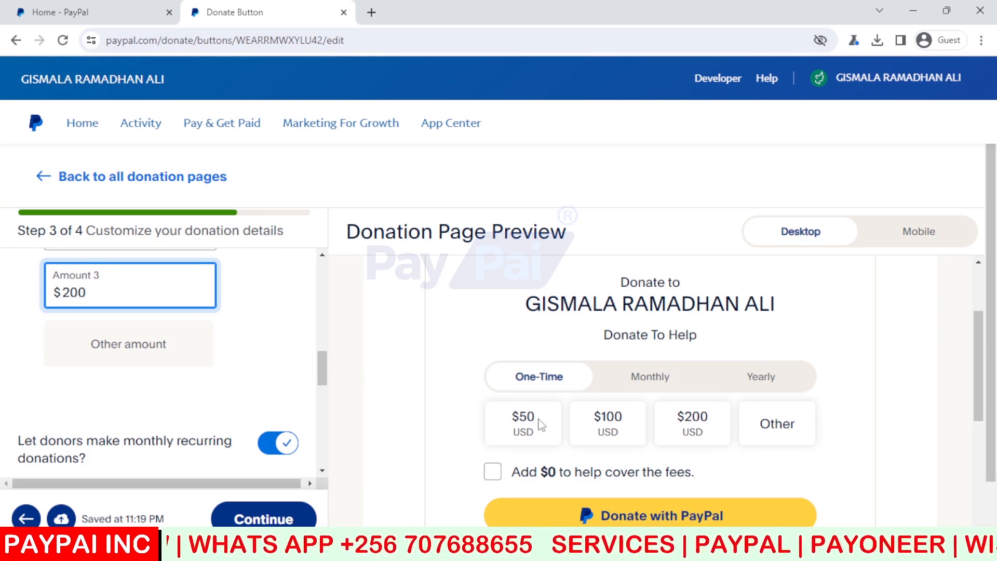
Let donors give any amount on the donation page
scroll(213, 338, up, 4)
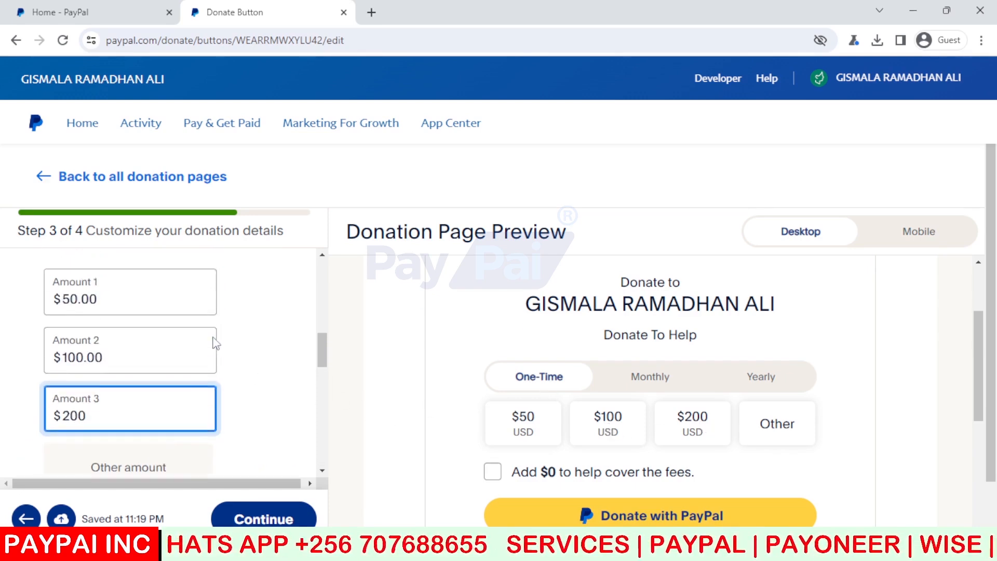
scroll(210, 343, up, 3)
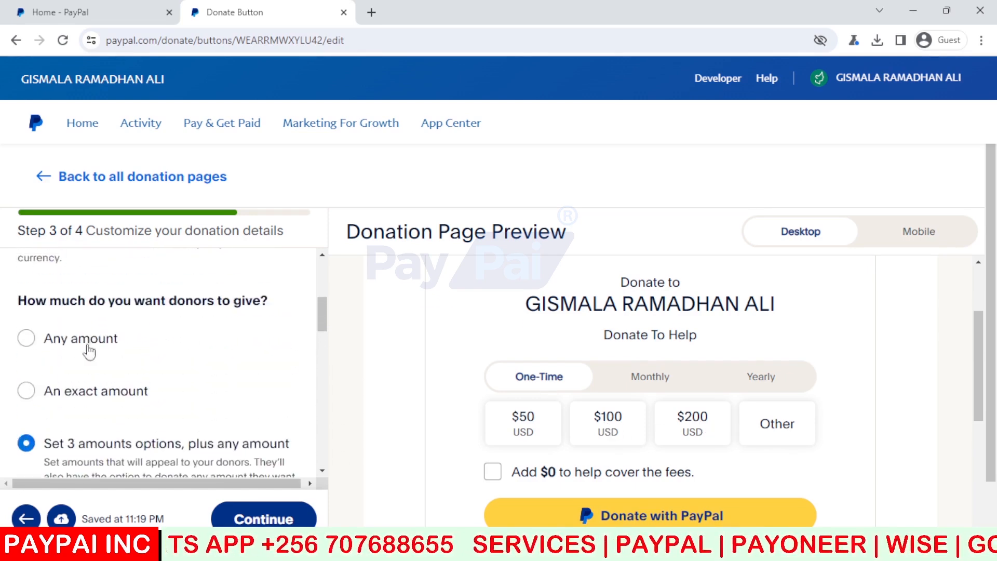
click(26, 338)
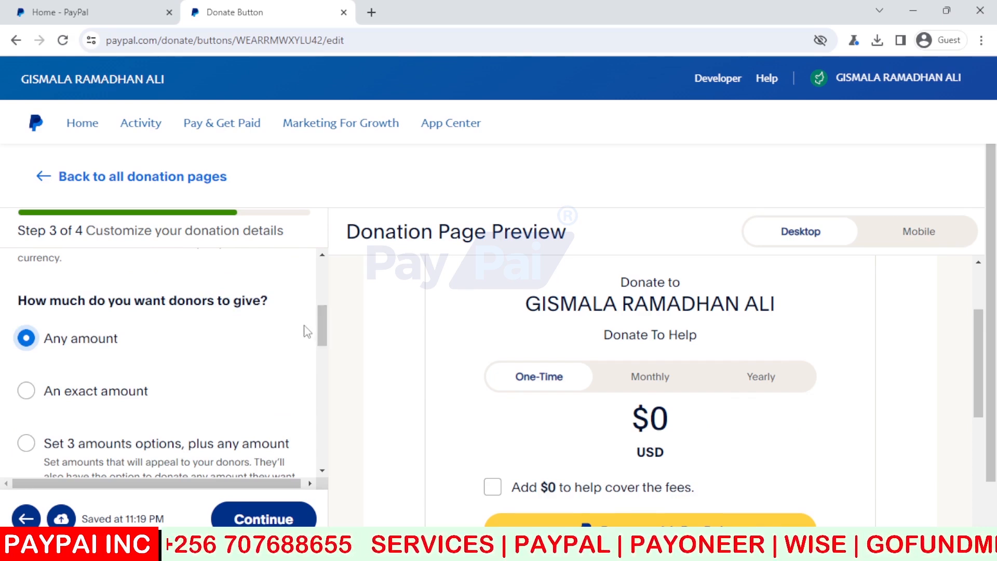
Review the recurring donation frequencies and the fee and program options, and continue to the payment page setup
scroll(305, 328, down, 6)
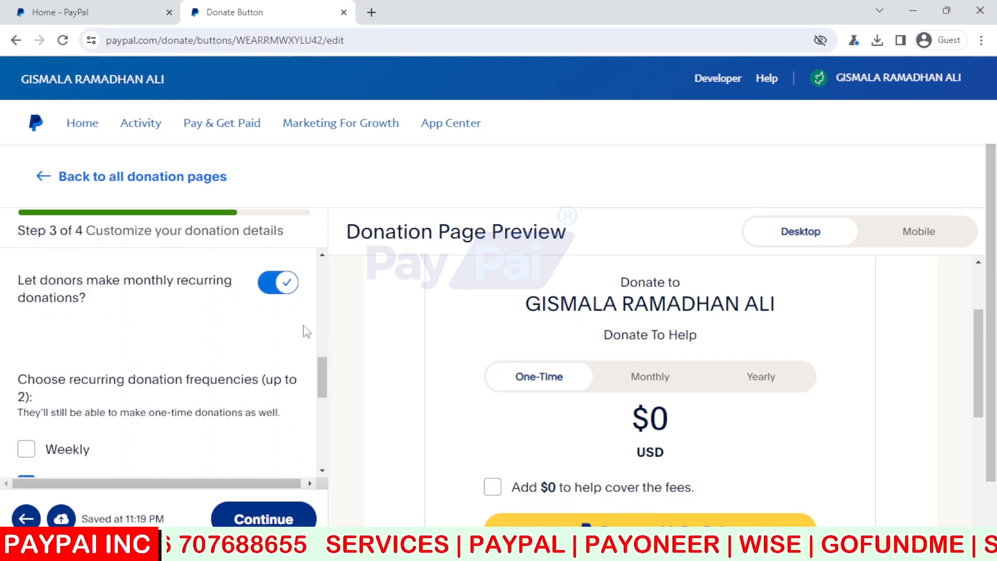
scroll(304, 326, down, 2)
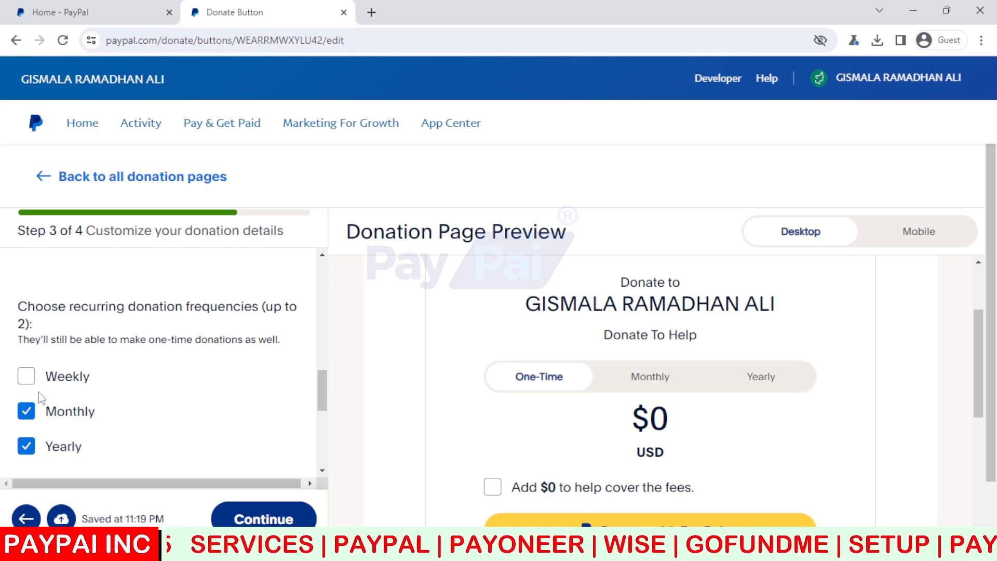
scroll(35, 400, down, 2)
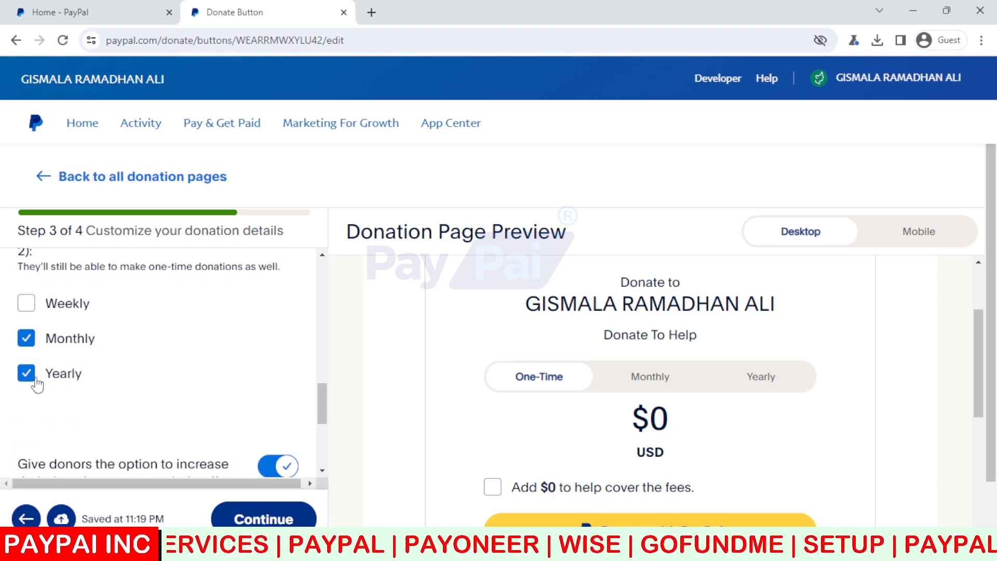
scroll(127, 382, down, 4)
scroll(125, 382, up, 2)
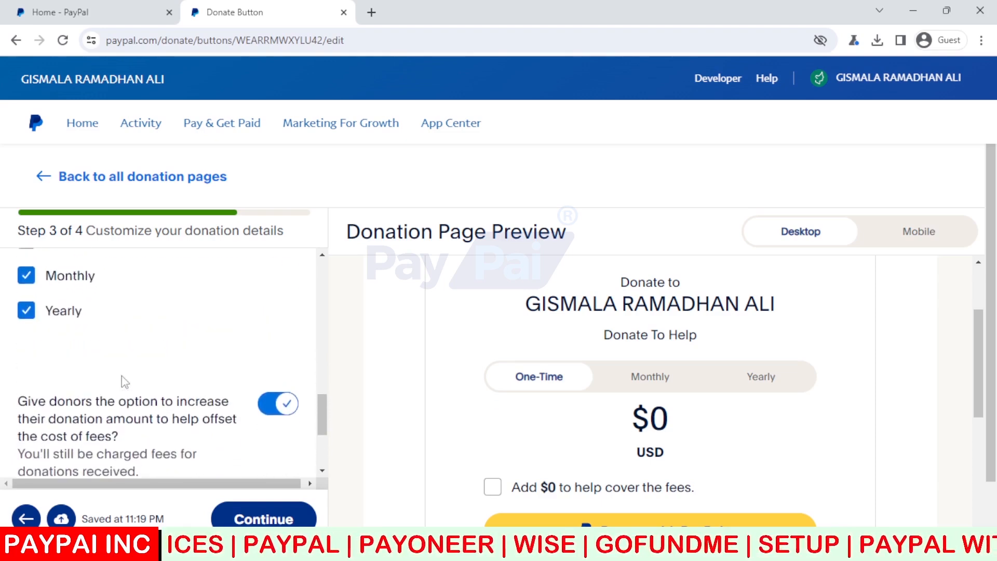
scroll(124, 382, up, 1)
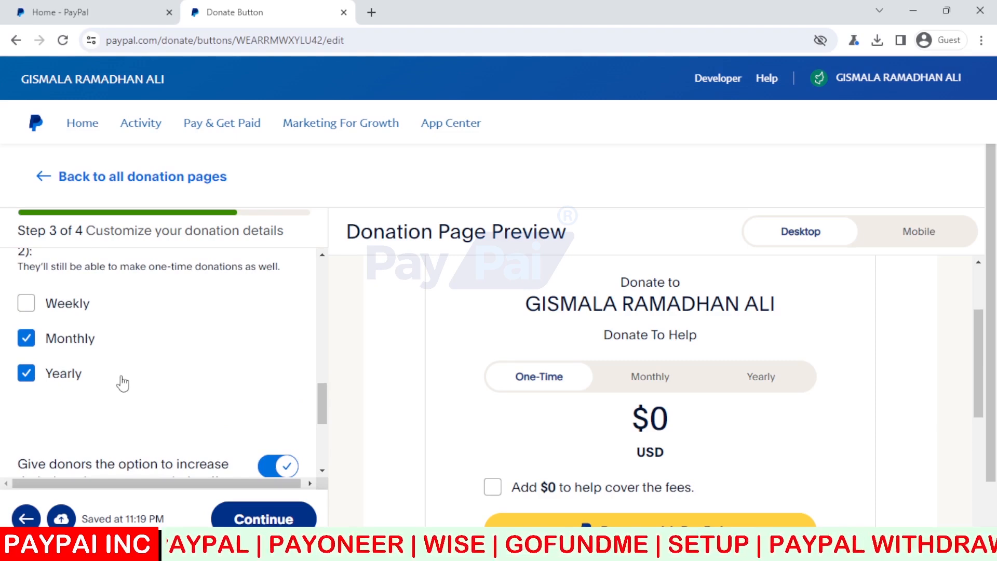
scroll(123, 383, down, 3)
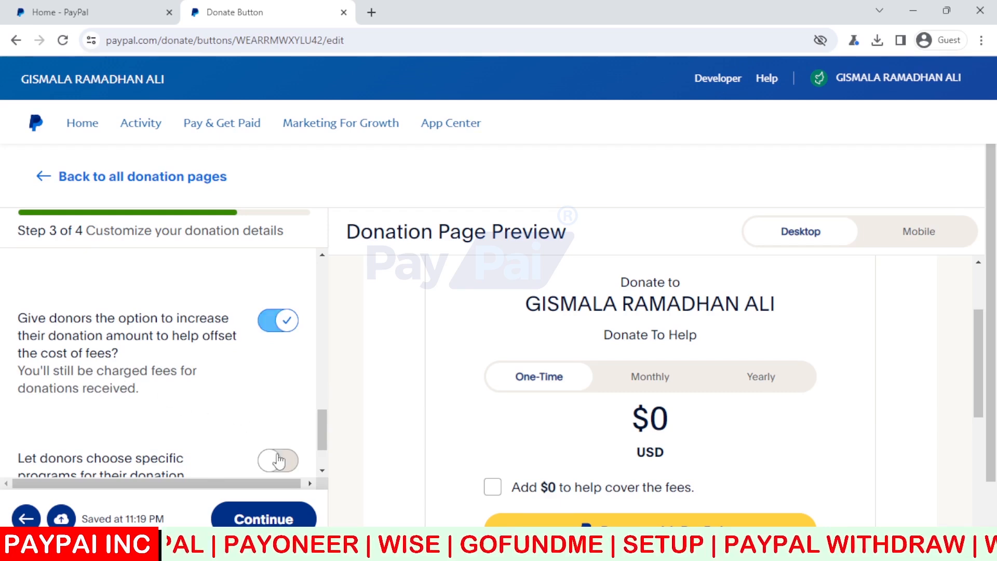
click(281, 521)
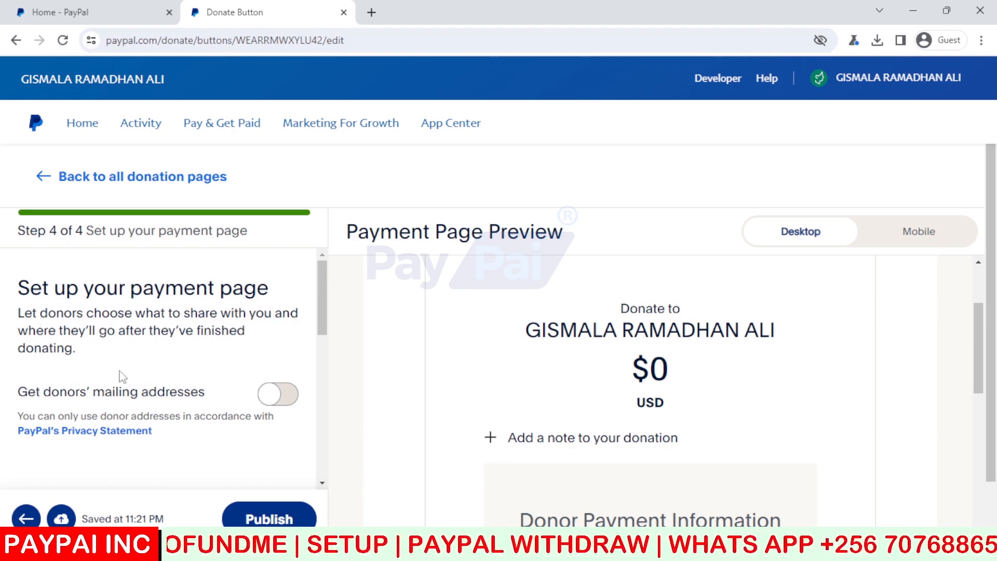
Enable getting donors' mailing addresses, and switch the optional donor note off and on again
click(269, 403)
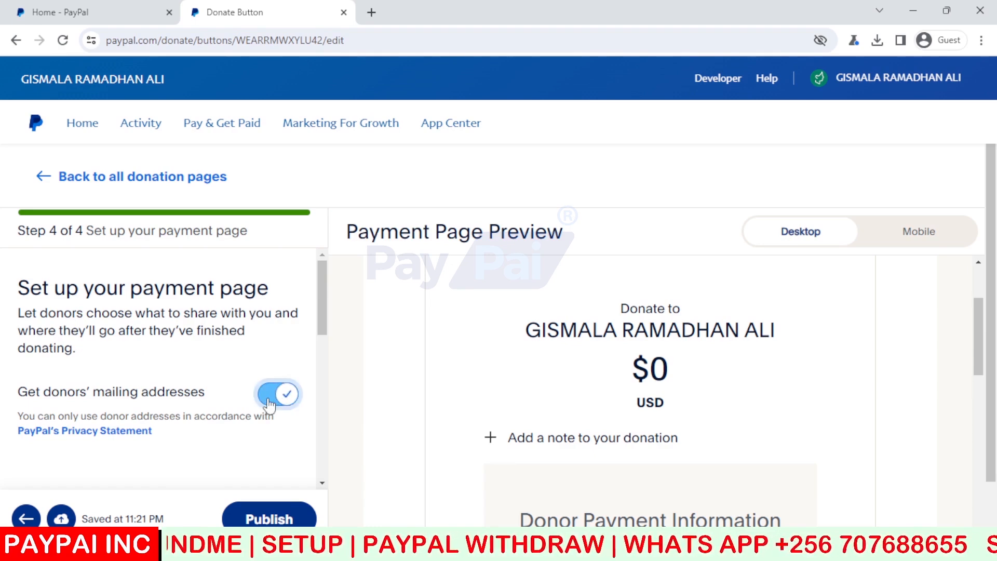
scroll(45, 343, down, 2)
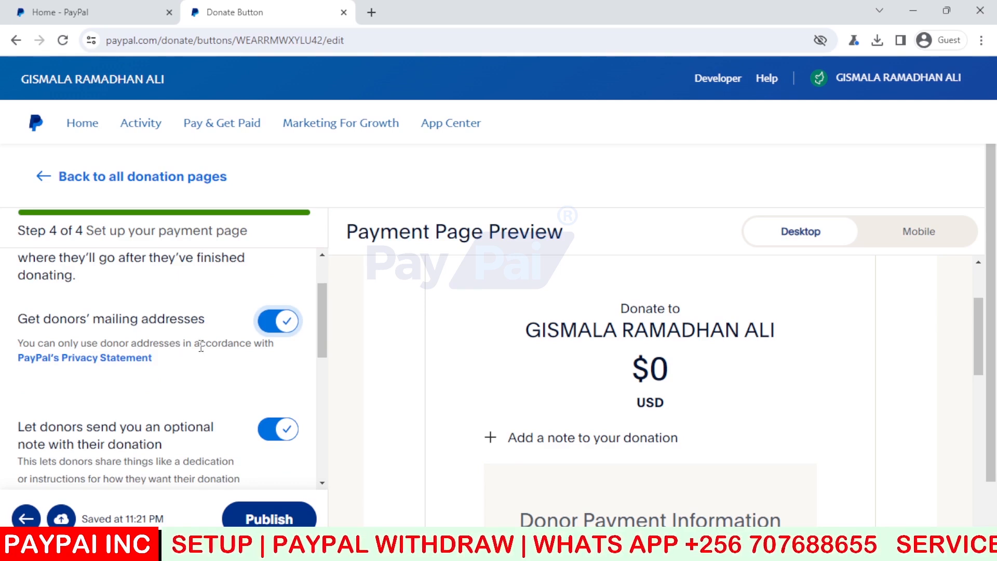
scroll(114, 366, down, 3)
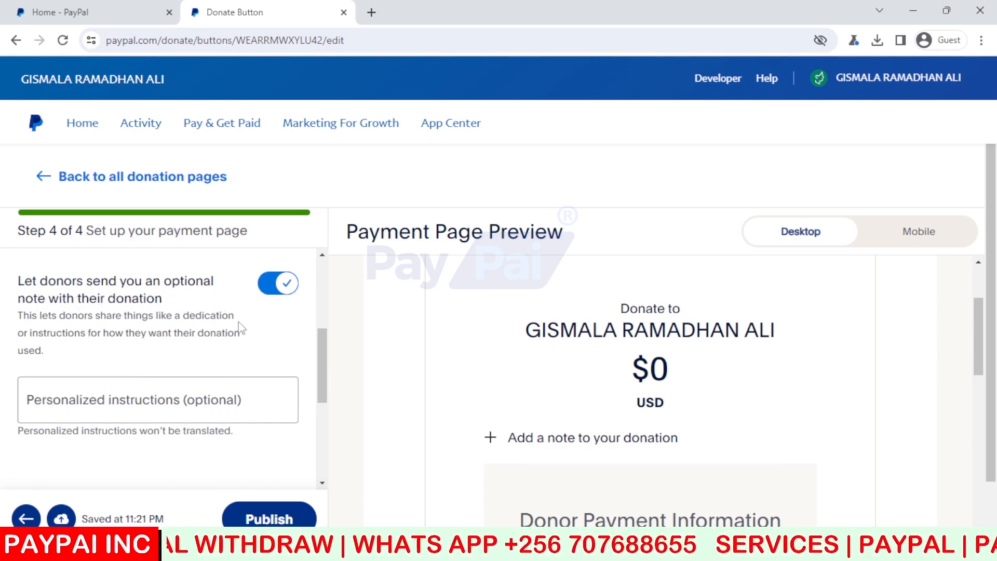
click(288, 289)
click(288, 290)
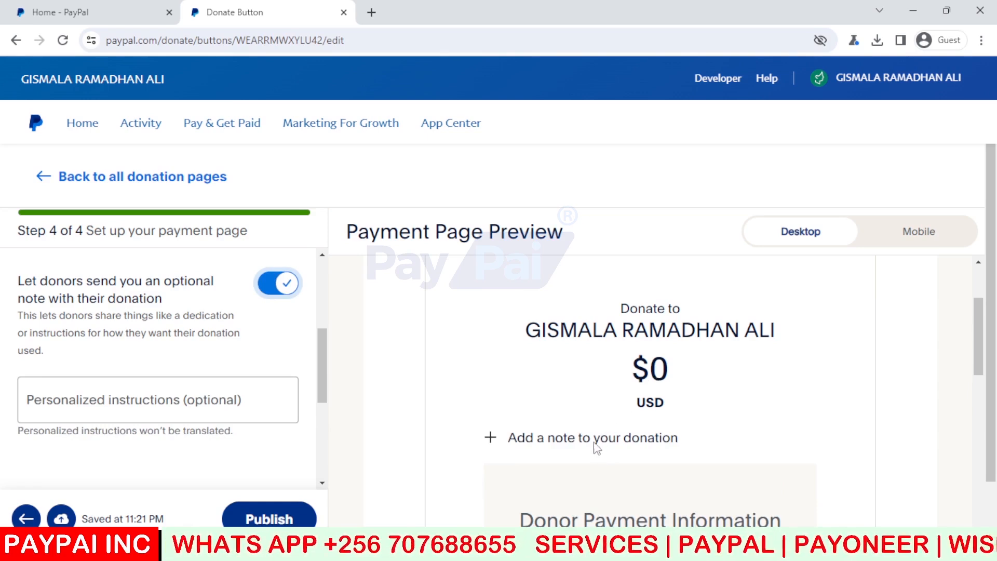
Try the option that takes donors back to the website, examine its URL settings and switch it off again
scroll(308, 331, down, 3)
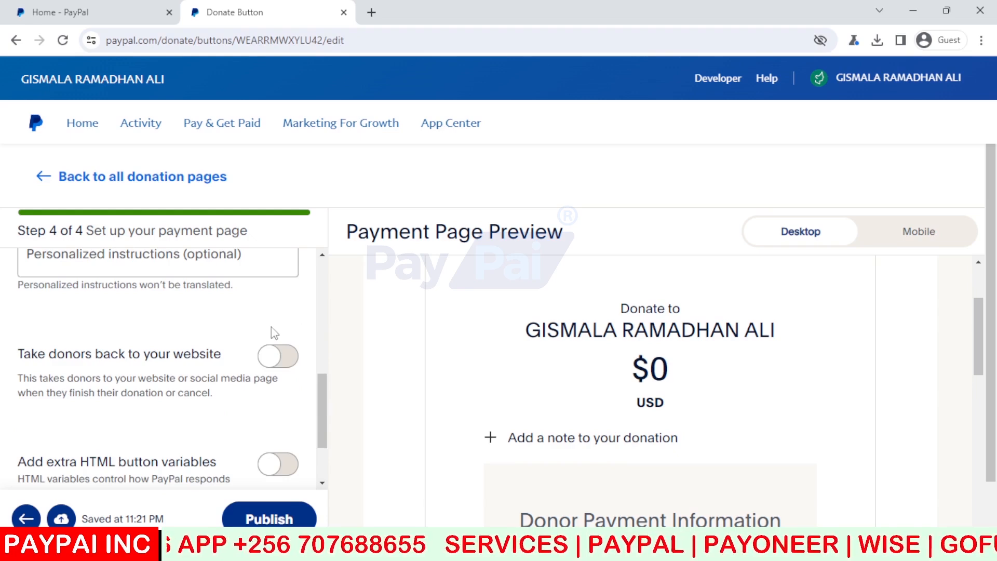
click(261, 356)
scroll(197, 411, down, 1)
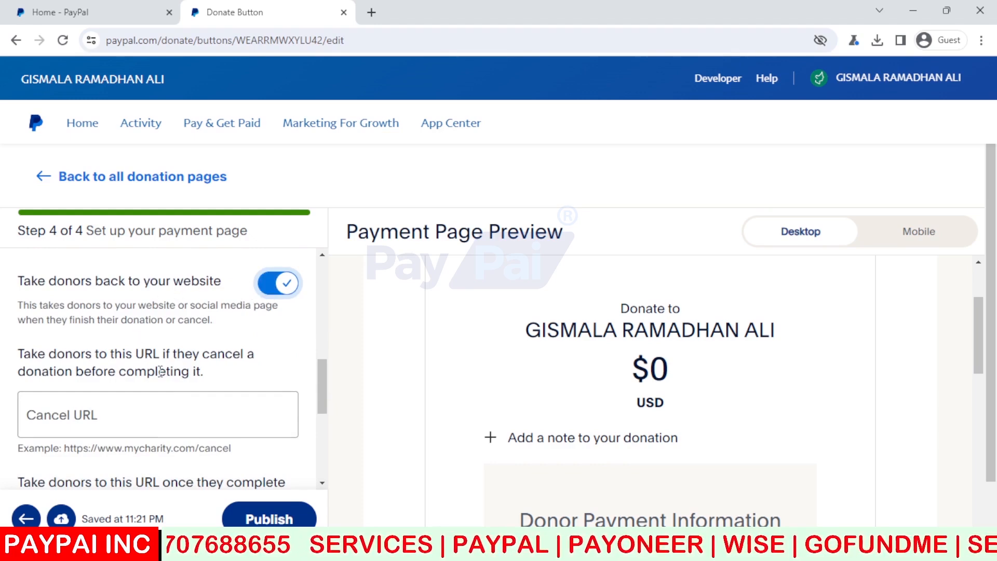
click(280, 290)
Publish the donation page without extra HTML button variables
scroll(280, 290, down, 1)
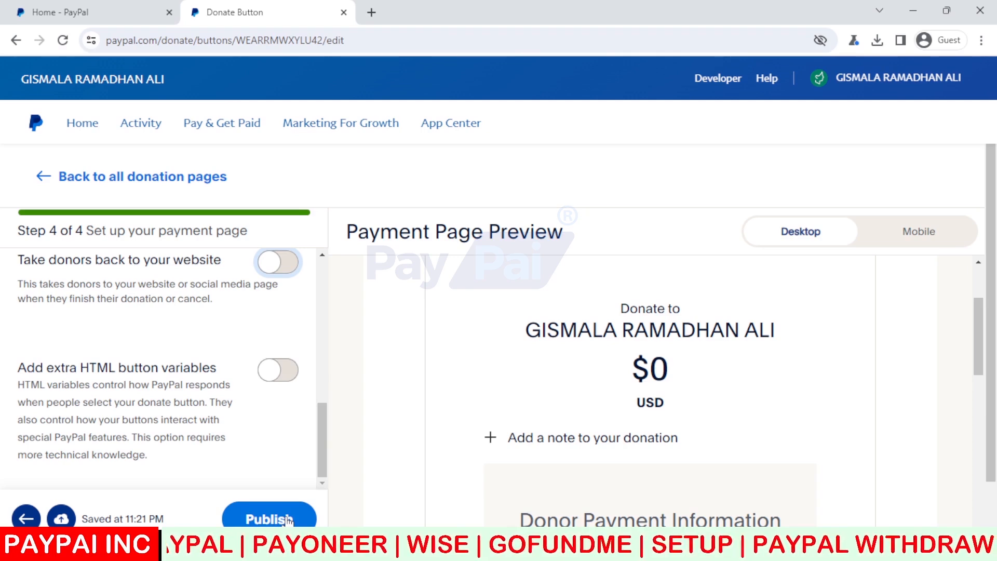
click(268, 519)
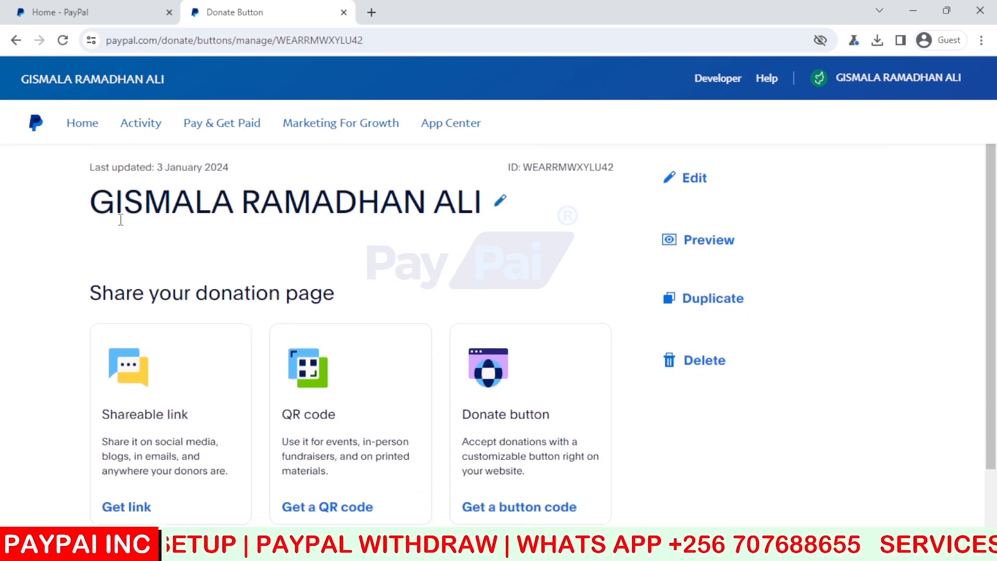
Copy the shareable link of the published donation page and open it in a new browser tab
scroll(148, 214, down, 2)
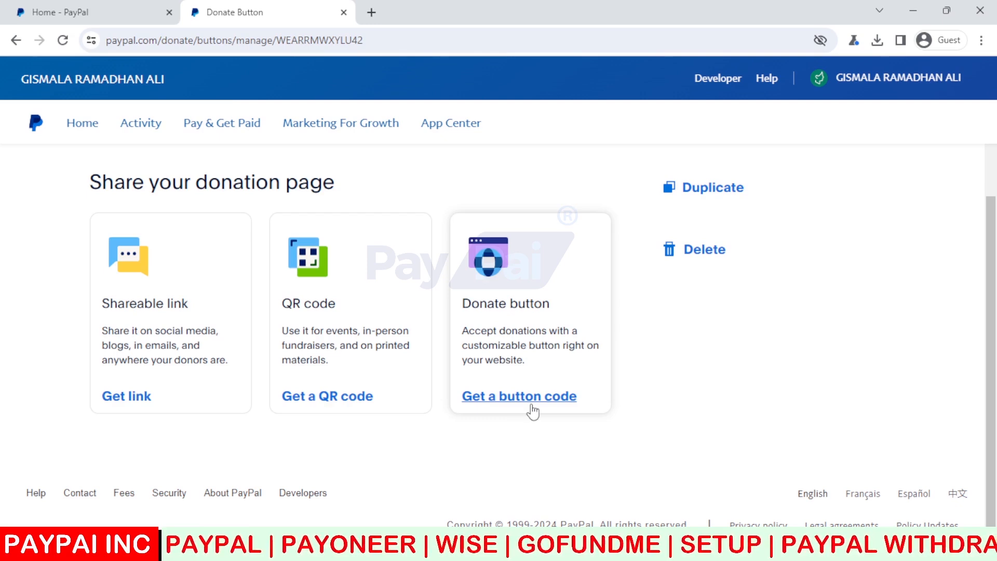
click(126, 397)
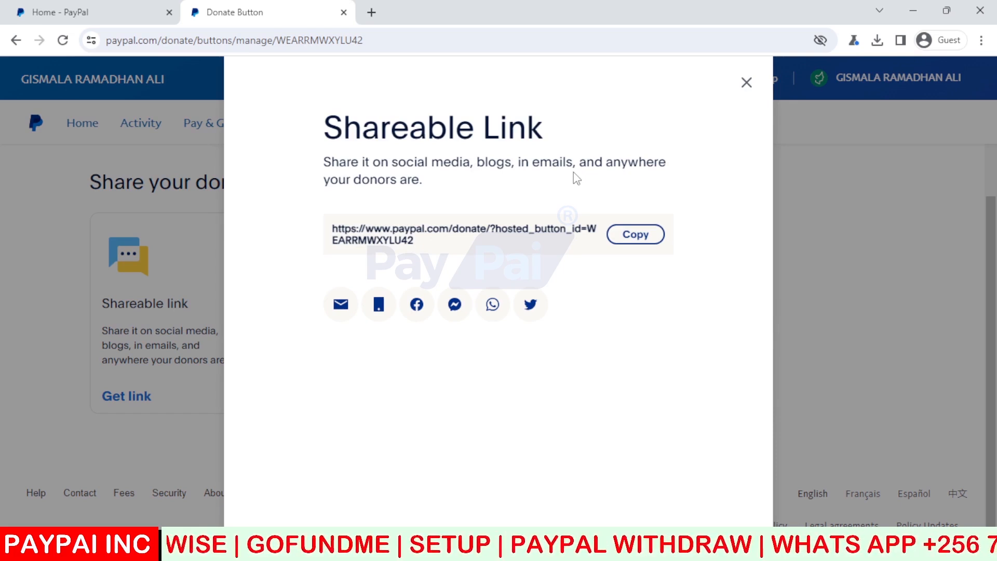
click(629, 236)
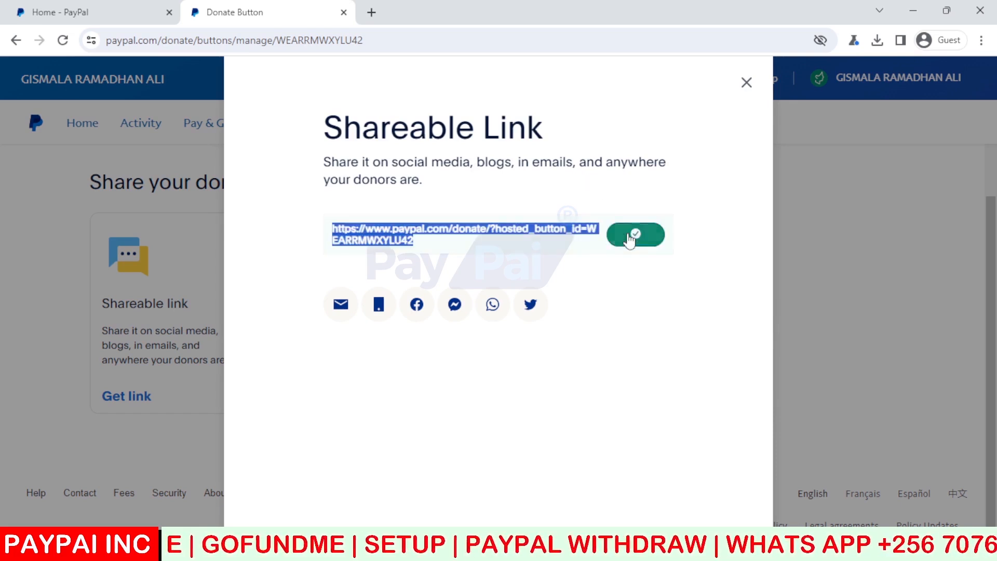
click(371, 12)
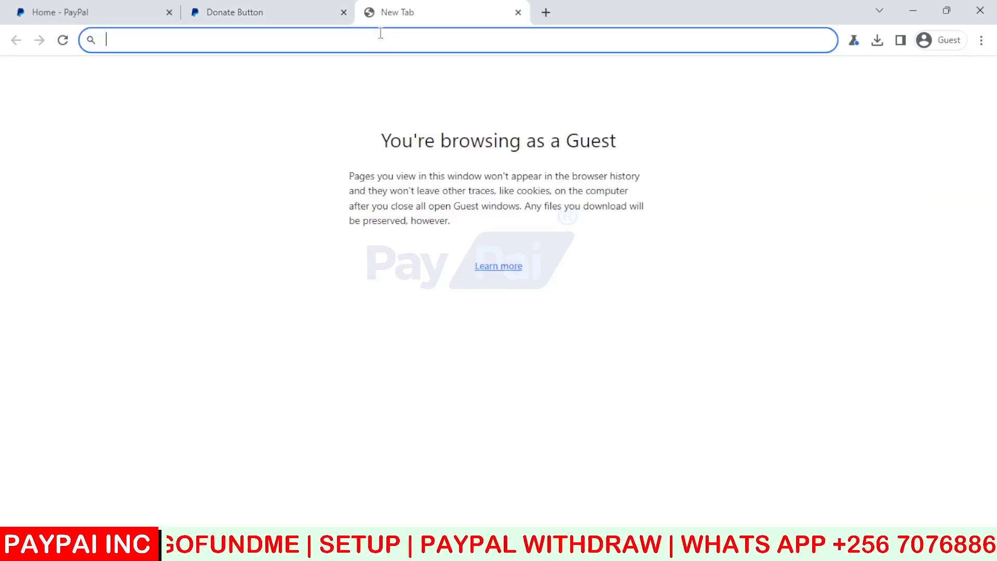
key(ctrl+v)
key(Return)
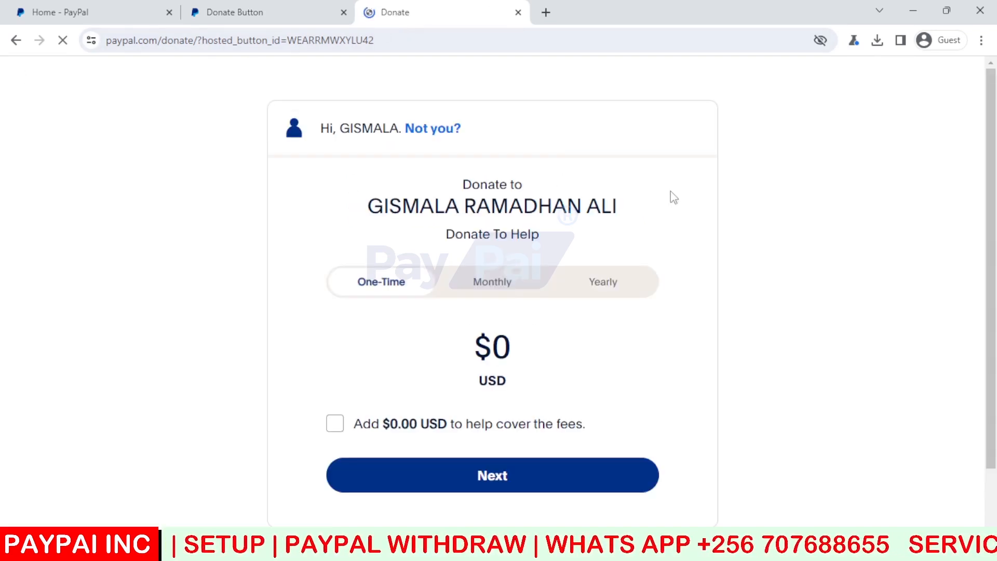
Enter a one-time donation of $100 on the live donation page and add the contribution to cover the fees
scroll(758, 223, down, 2)
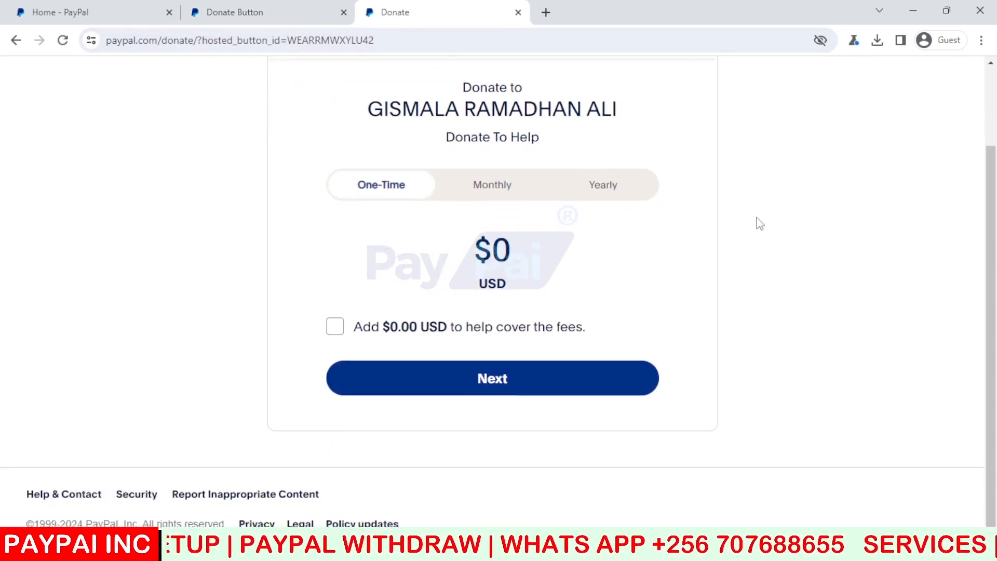
scroll(759, 223, up, 1)
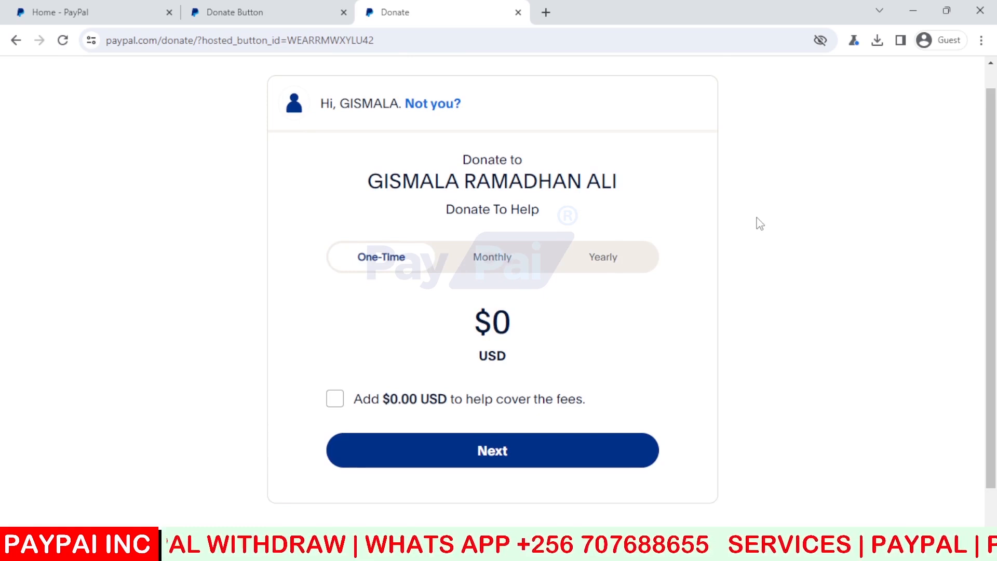
click(512, 319)
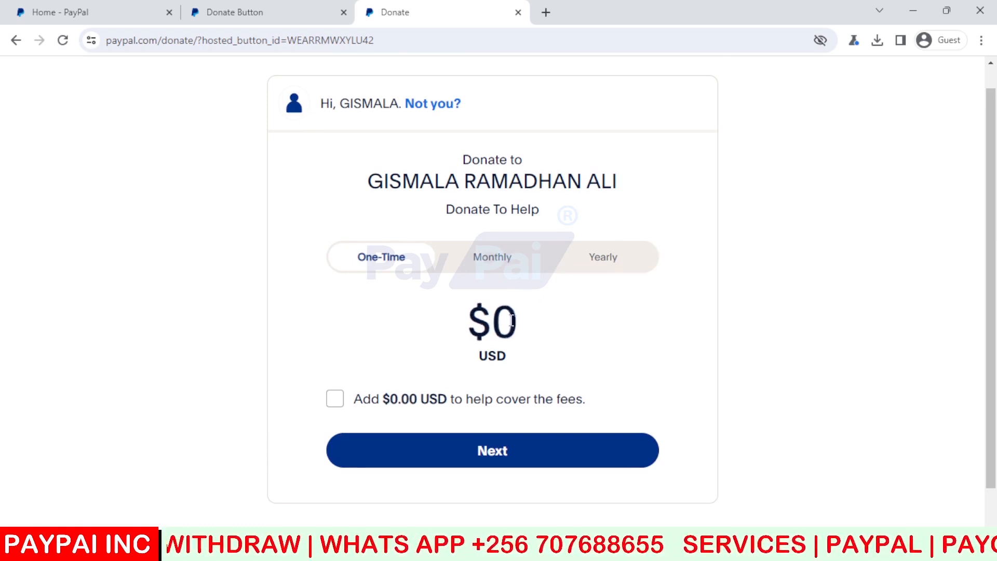
text(100)
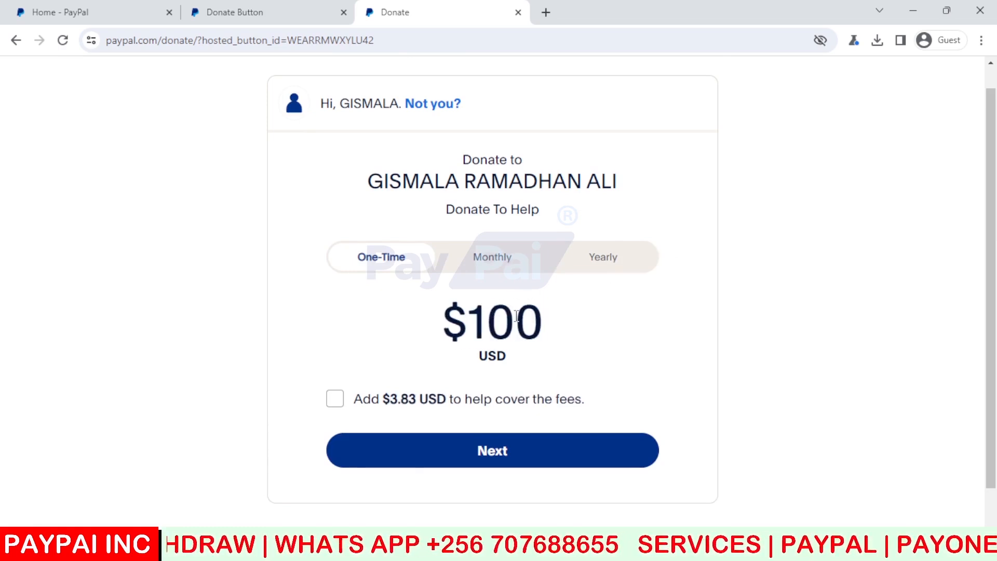
click(333, 402)
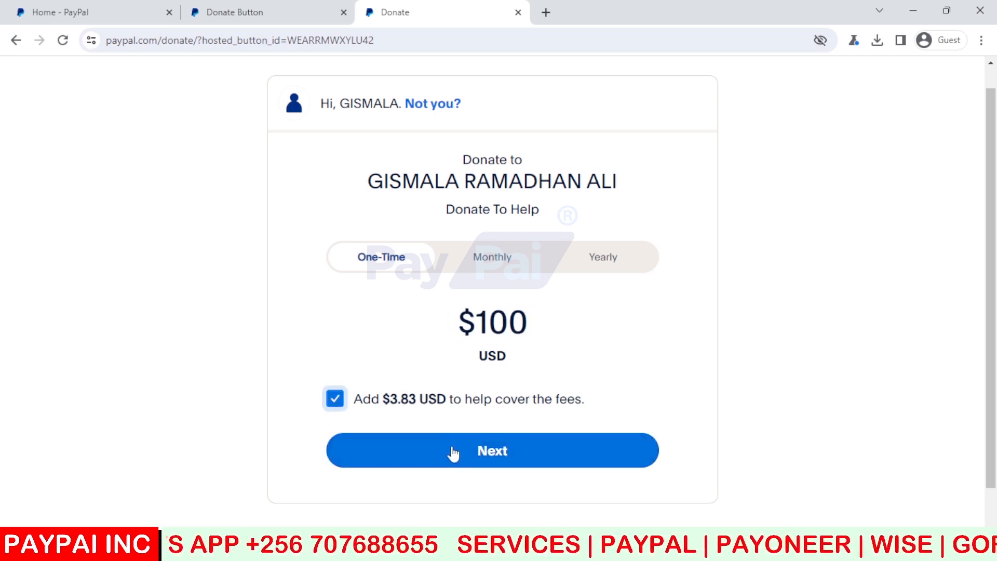
scroll(453, 456, down, 2)
scroll(454, 457, up, 2)
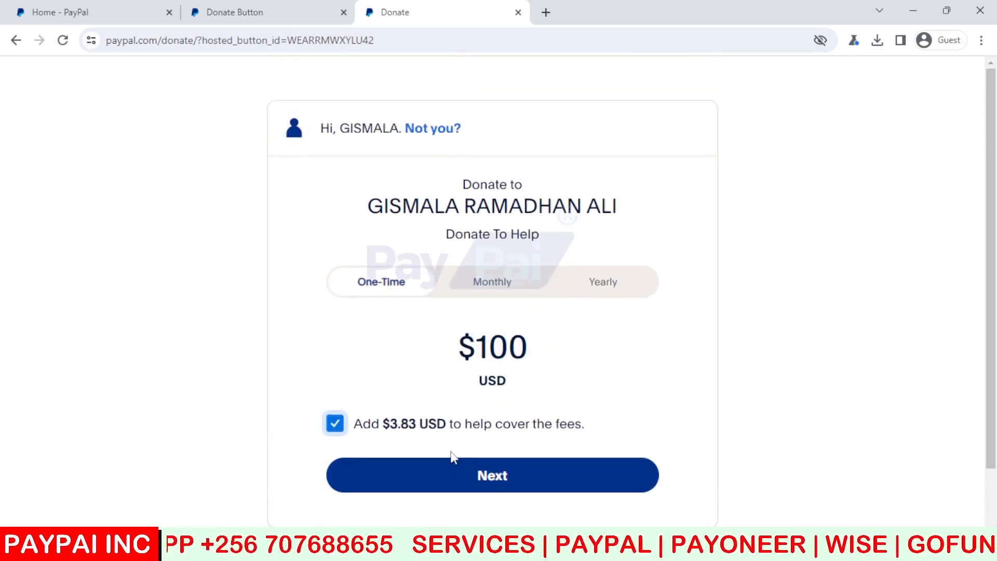